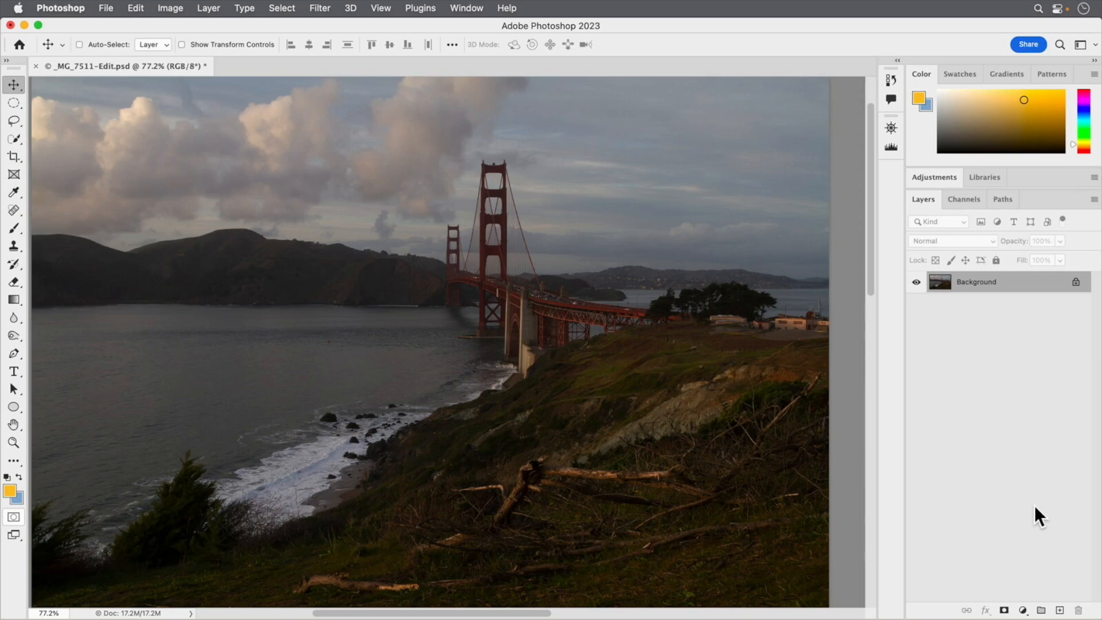
Examine the available adjustment layer types and the direct image adjustment commands.
{"action": "left_click", "coordinate": [1023, 611]}
{"action": "left_click", "coordinate": [976, 412]}
{"action": "left_click", "coordinate": [1024, 610]}
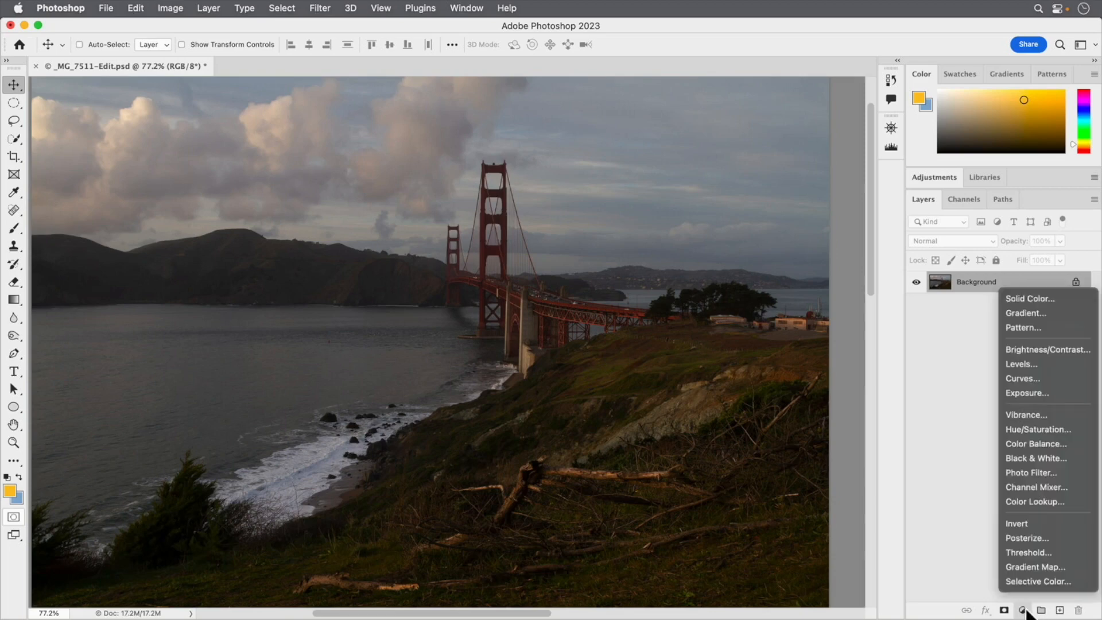
{"action": "left_click", "coordinate": [955, 461]}
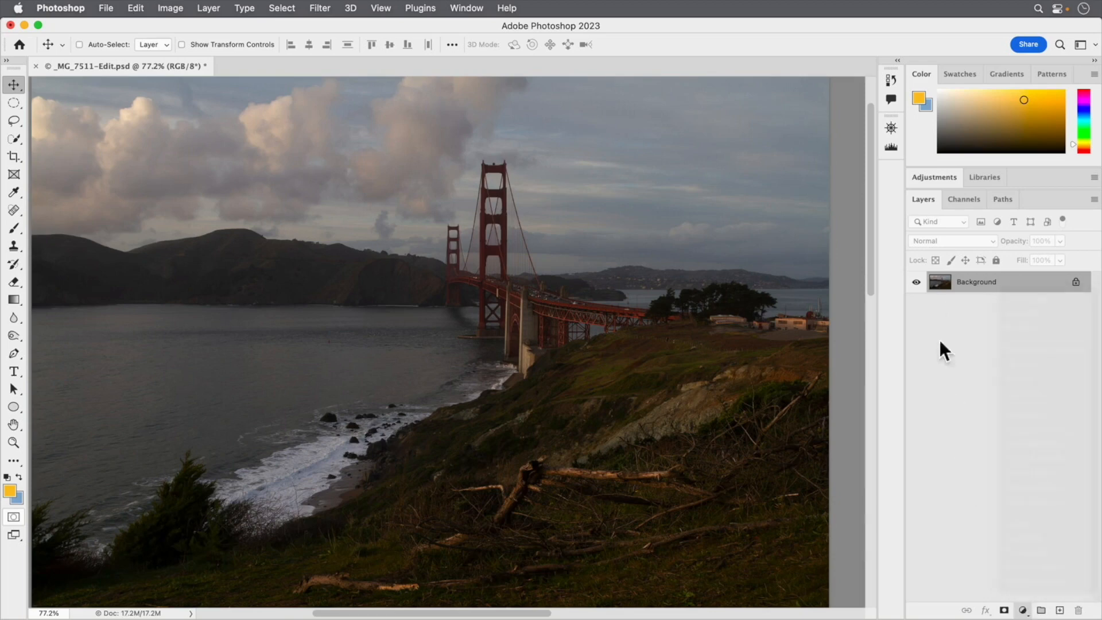
{"action": "left_click", "coordinate": [938, 179]}
{"action": "left_click", "coordinate": [935, 177]}
{"action": "left_click", "coordinate": [218, 8]}
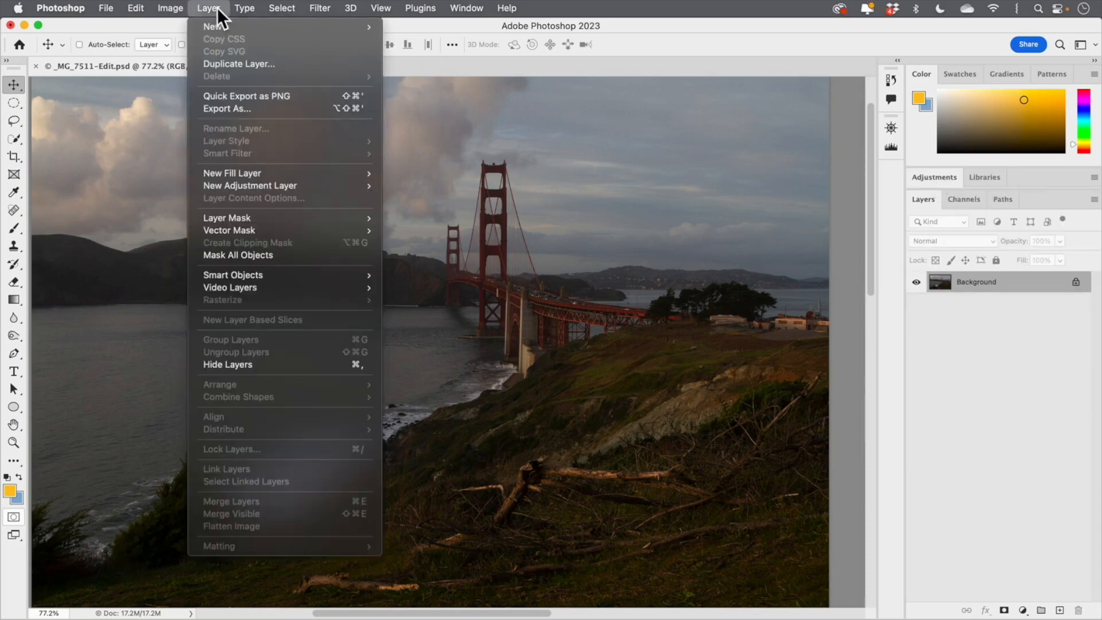
{"action": "mouse_move", "coordinate": [259, 186]}
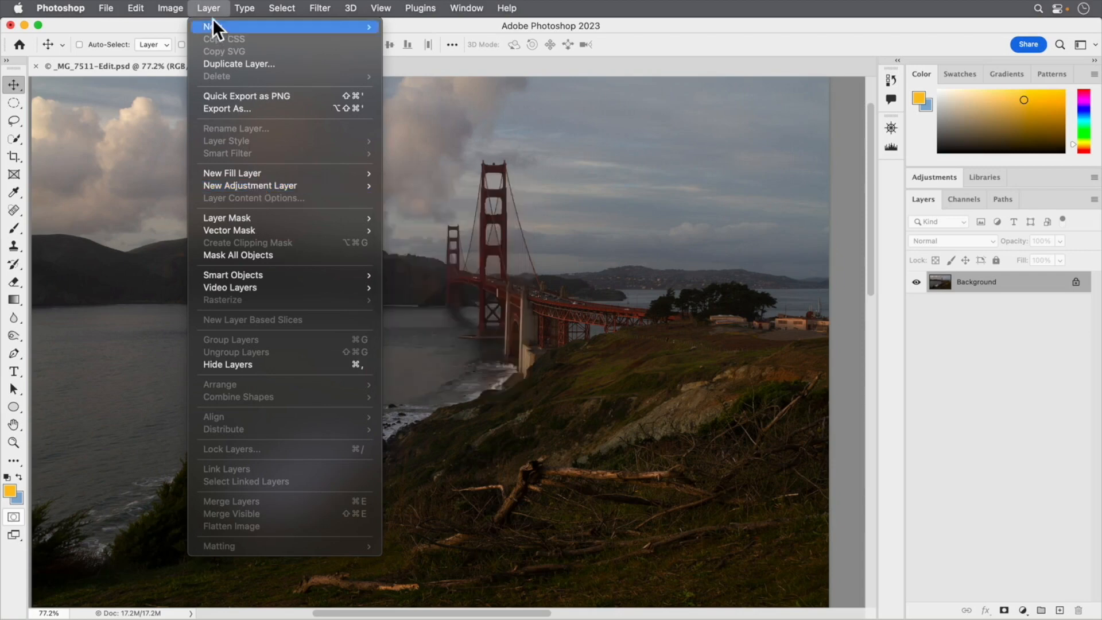
{"action": "mouse_move", "coordinate": [170, 4]}
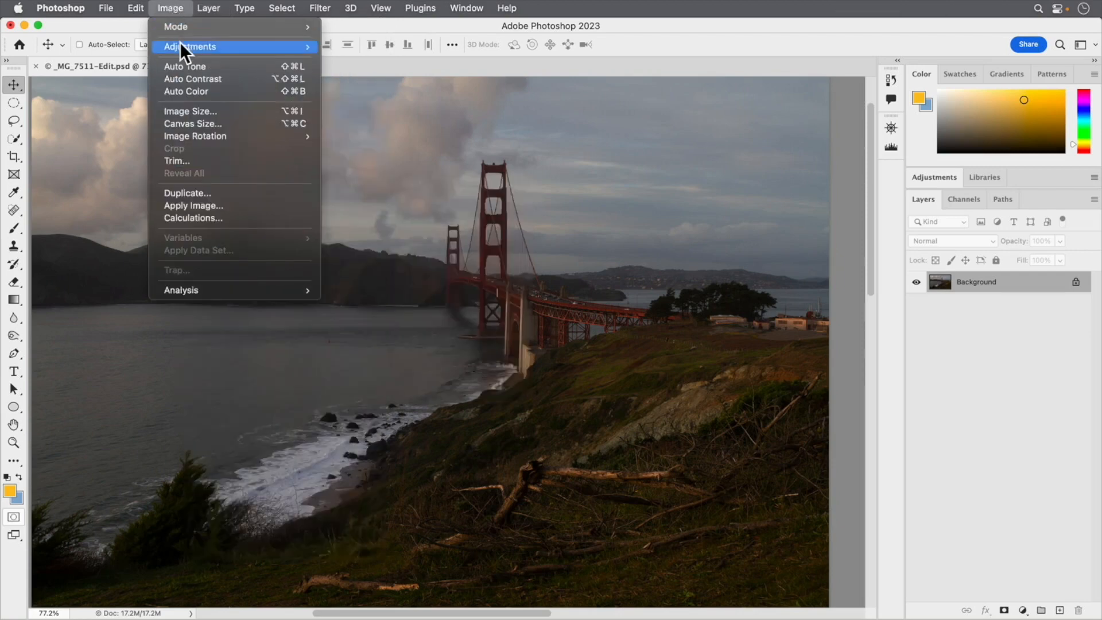
{"action": "mouse_move", "coordinate": [180, 44]}
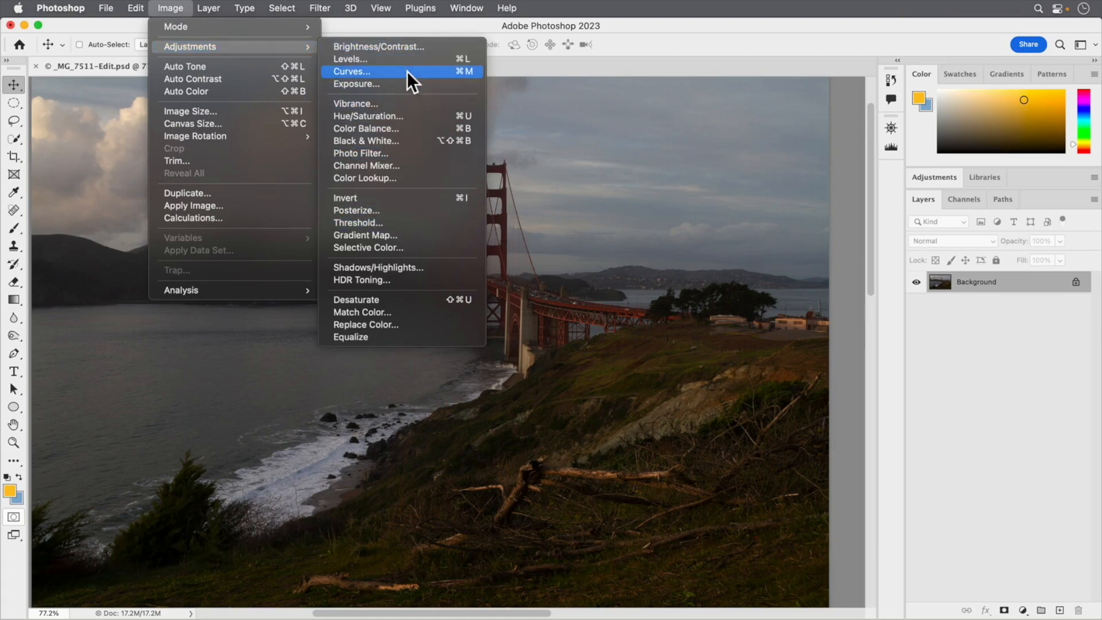
{"action": "left_click", "coordinate": [681, 43]}
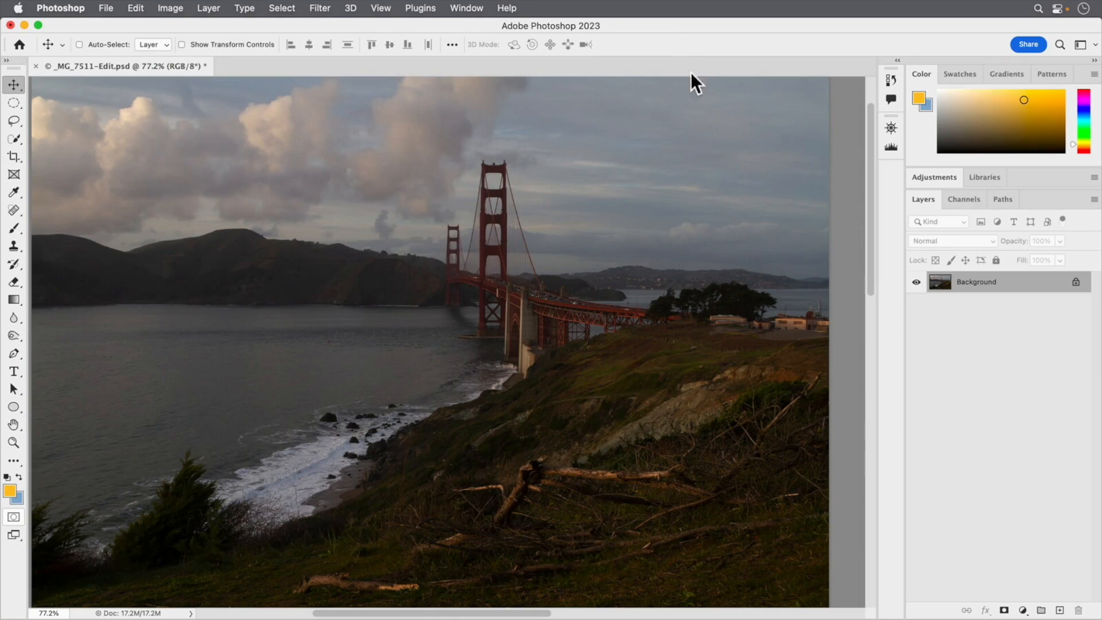
Add a Levels adjustment layer and auto-correct it with the Find Dark & Light Colors algorithm and Snap Neutral Midtones.
{"action": "key", "text": "super+l"}
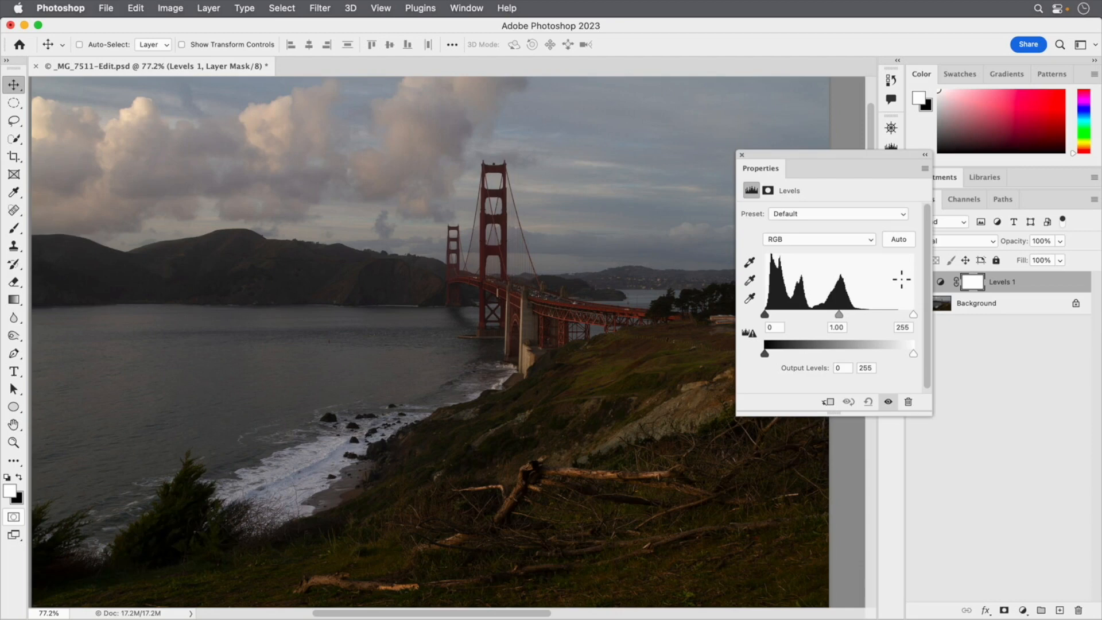
{"action": "left_click", "coordinate": [899, 240]}
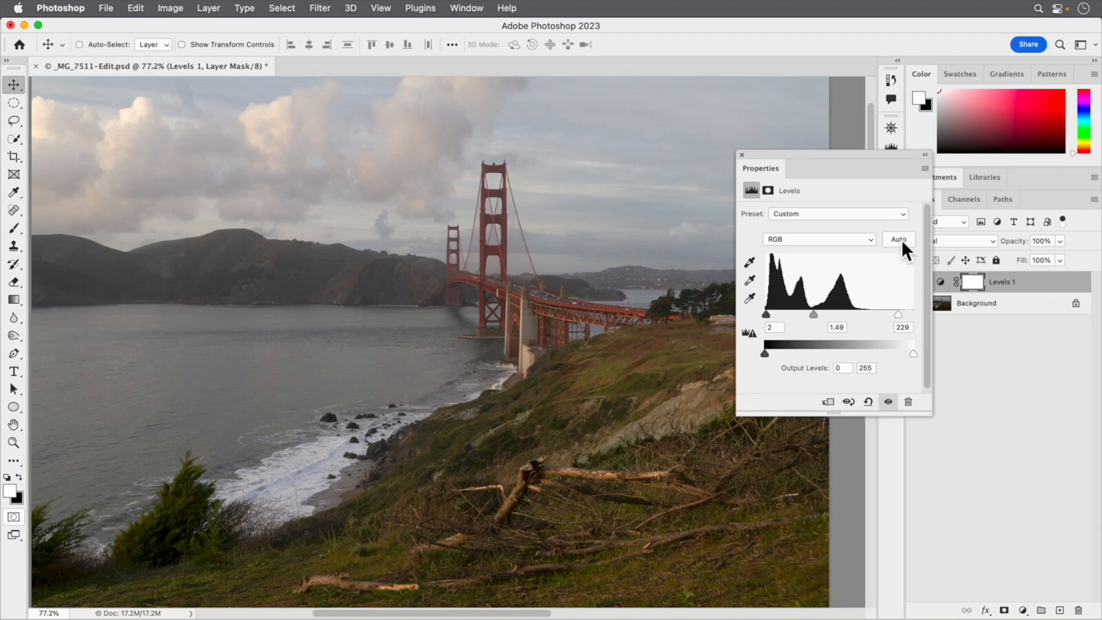
{"action": "left_click", "coordinate": [903, 240], "text": "alt"}
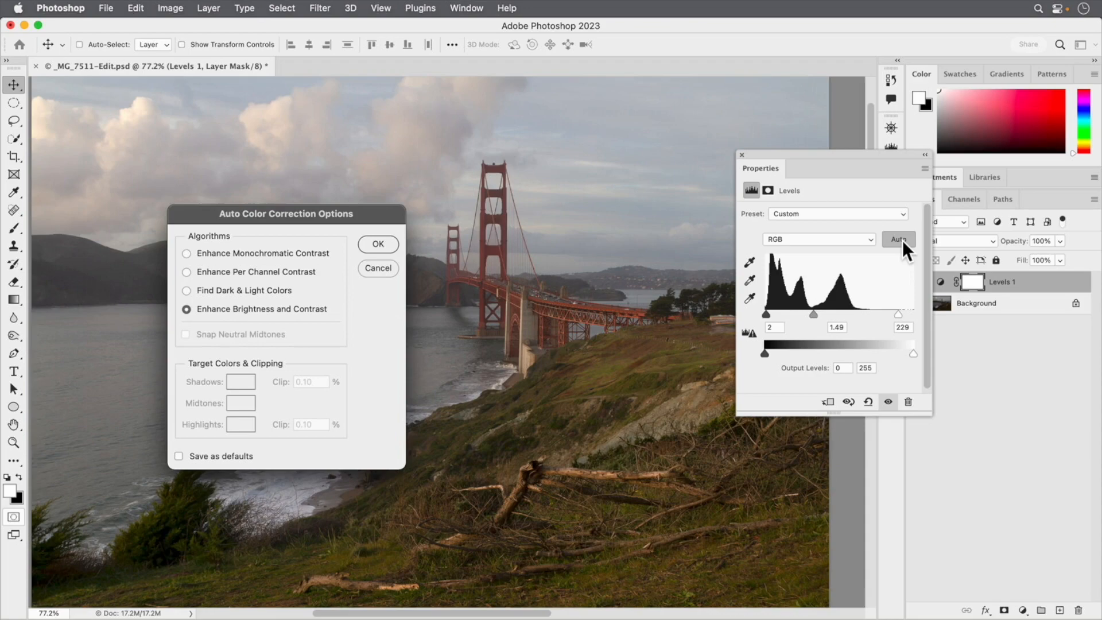
{"action": "left_click", "coordinate": [187, 253]}
{"action": "left_click", "coordinate": [187, 272]}
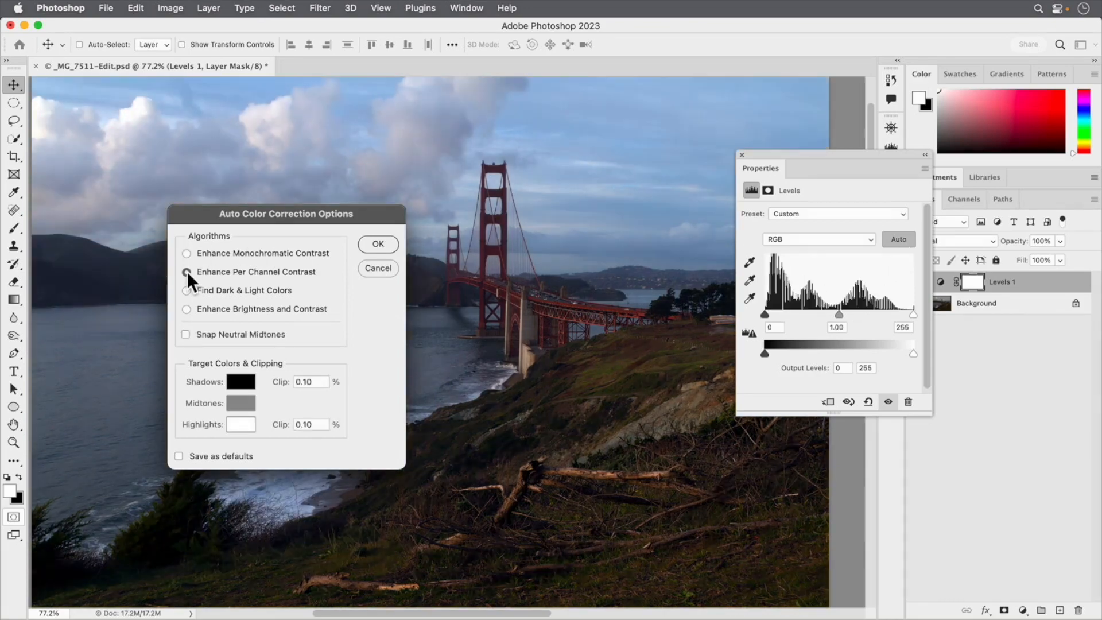
{"action": "left_click", "coordinate": [185, 290]}
{"action": "left_click", "coordinate": [187, 309]}
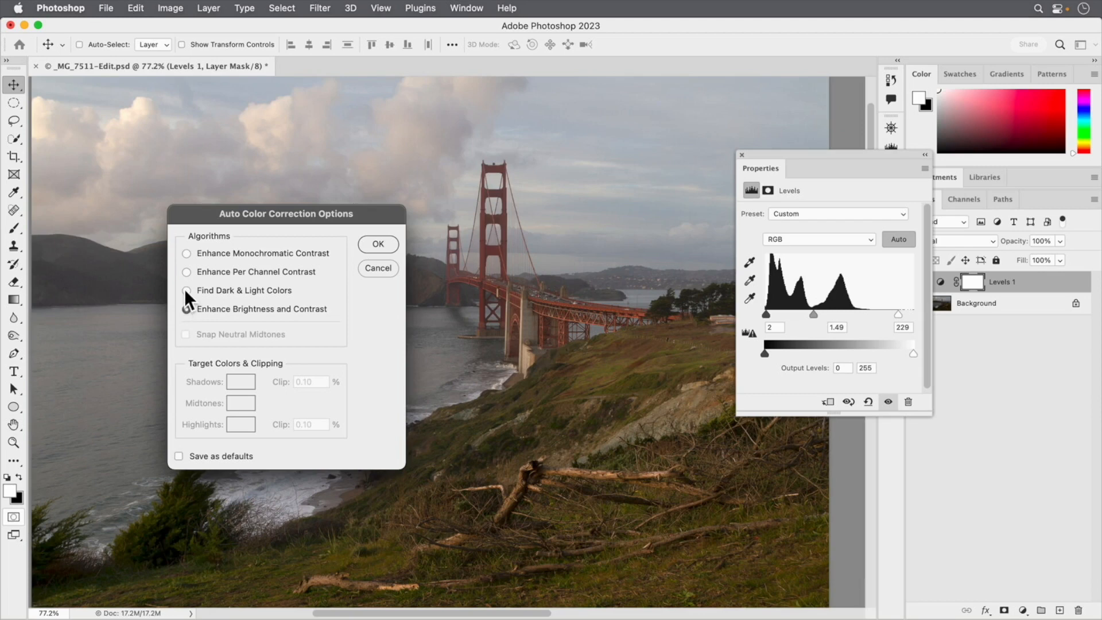
{"action": "left_click", "coordinate": [186, 290]}
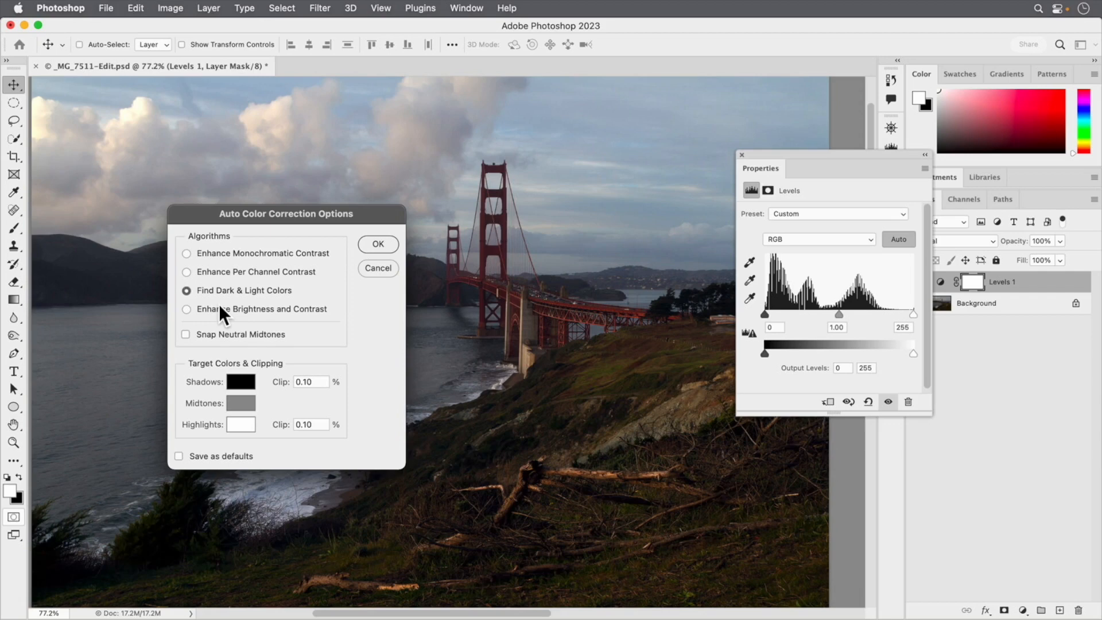
{"action": "left_click", "coordinate": [186, 334]}
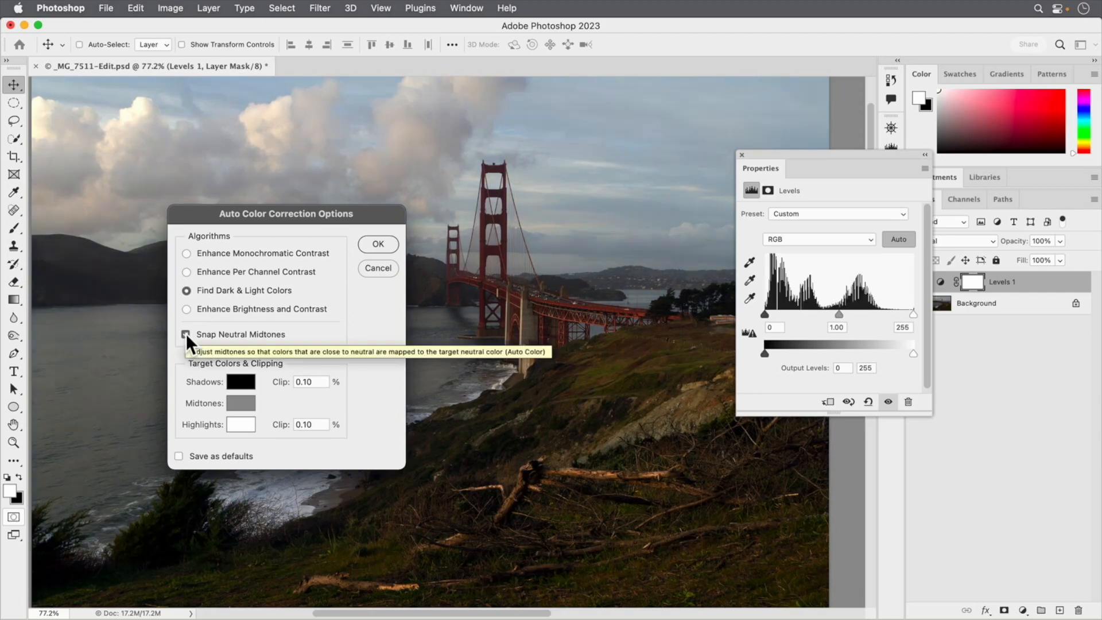
{"action": "key", "text": "Return"}
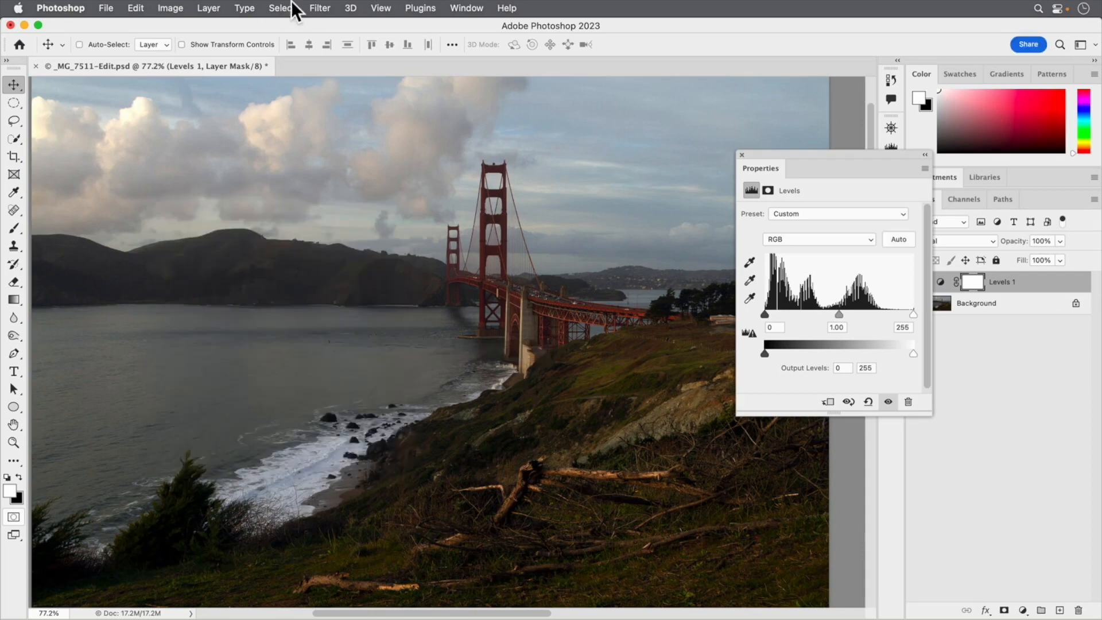
Select the bridge with Select Subject and add a second Levels adjustment layer masked to it.
{"action": "left_click", "coordinate": [291, 7]}
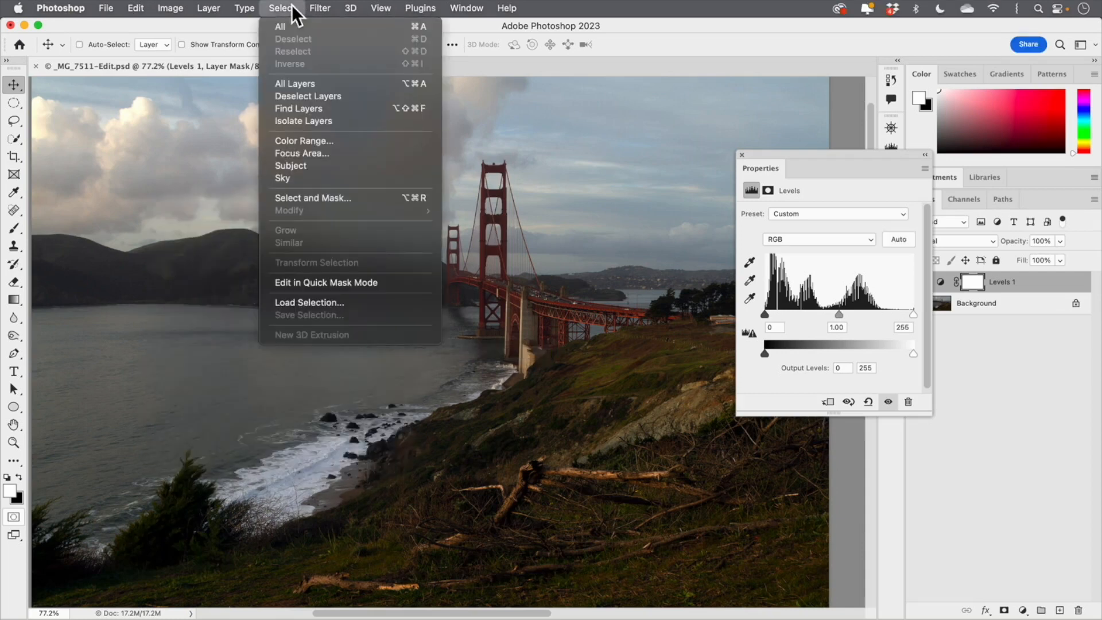
{"action": "left_click", "coordinate": [296, 167]}
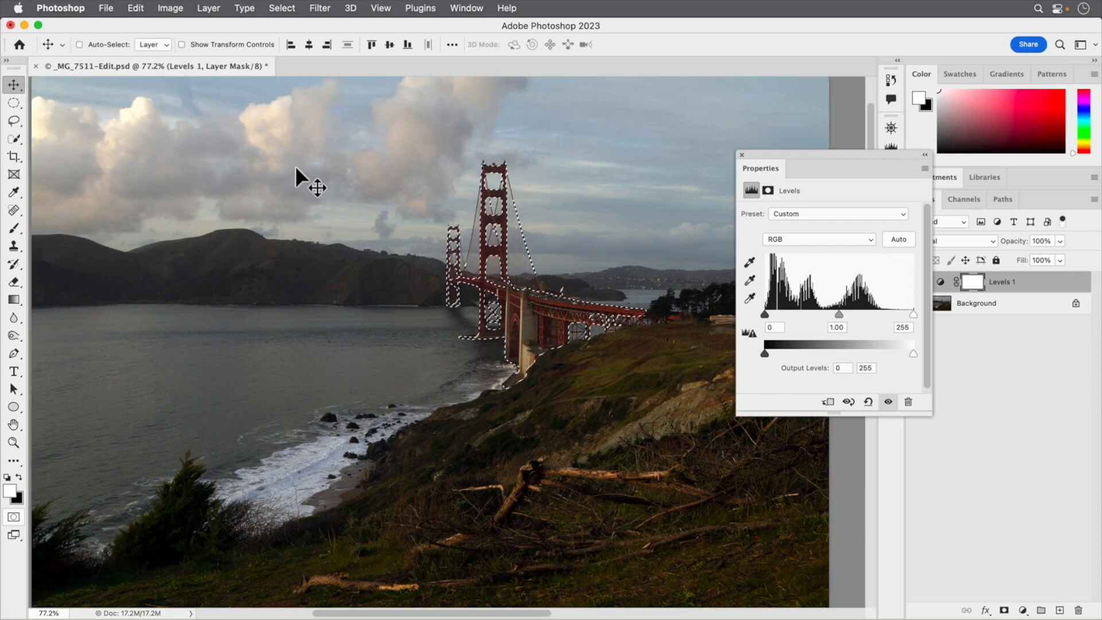
{"action": "left_click", "coordinate": [981, 444]}
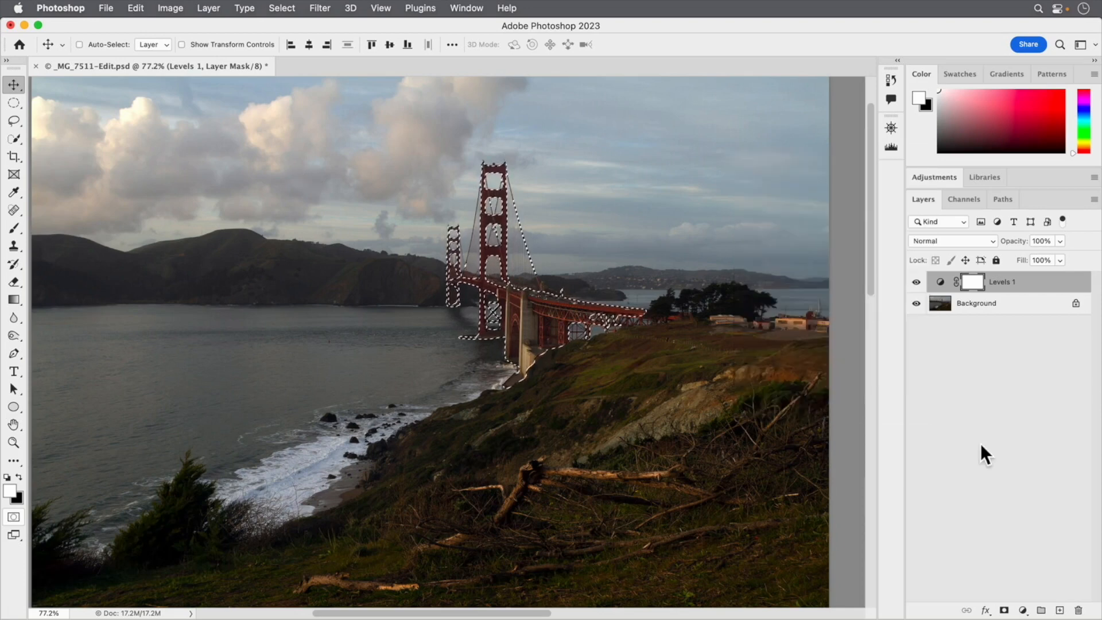
{"action": "left_click", "coordinate": [1023, 610]}
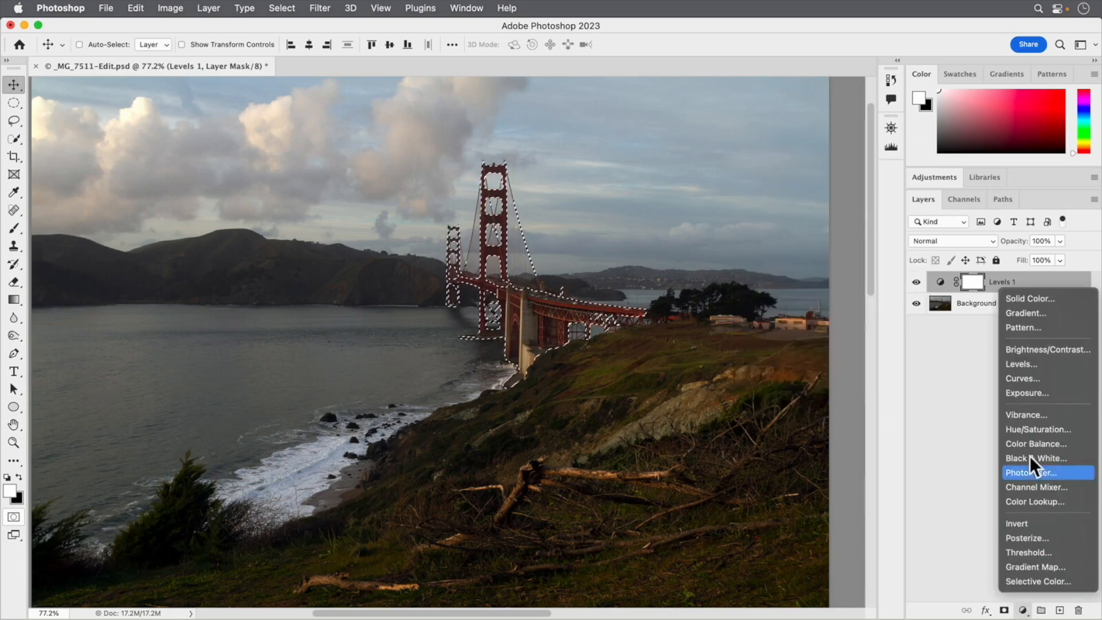
{"action": "left_click", "coordinate": [1023, 364]}
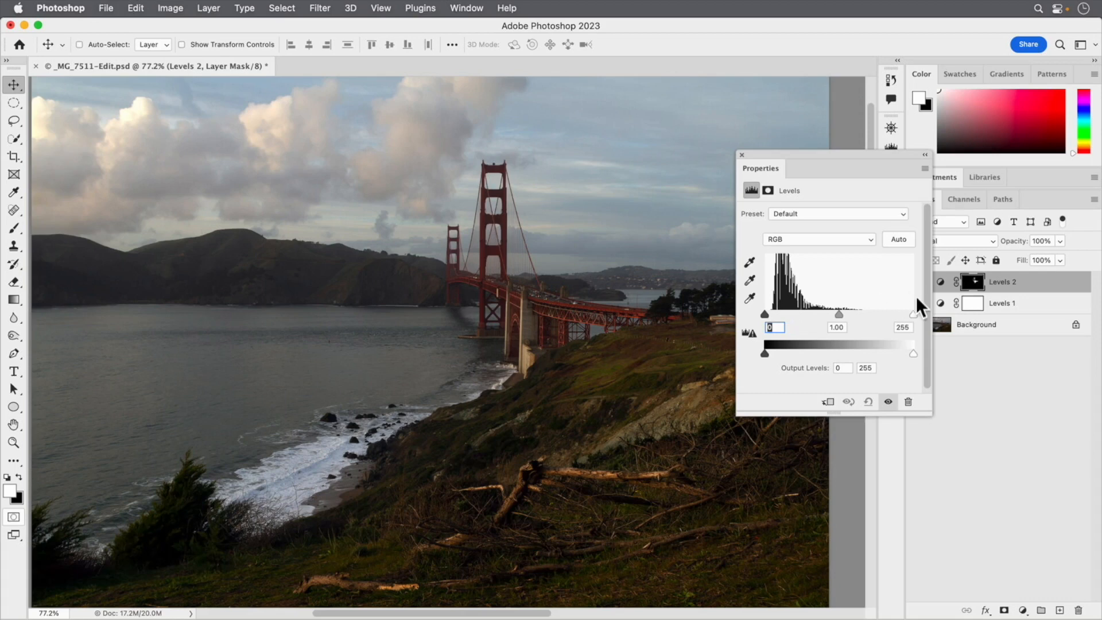
Set the bridge Levels layer's highlight input to 166 and its shadow input to 11.
{"action": "left_click", "coordinate": [913, 314]}
{"action": "left_click_drag", "start_coordinate": [913, 313], "coordinate": [863, 313]}
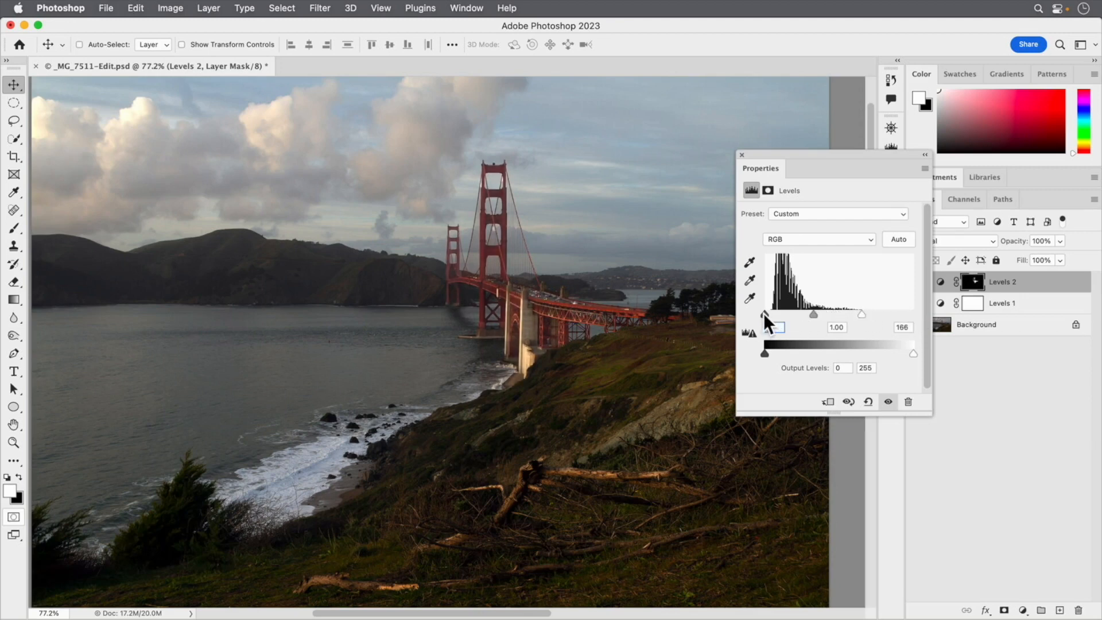
{"action": "left_click_drag", "start_coordinate": [766, 314], "coordinate": [771, 315]}
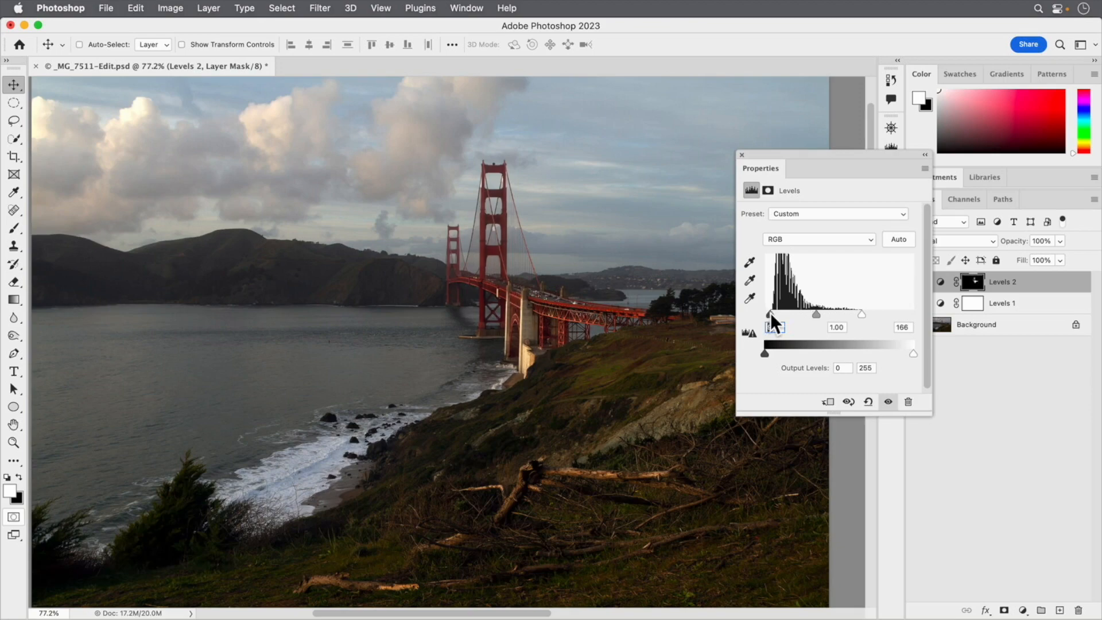
Pick the Brush tool for the bridge mask and reduce the brush size to 15 px.
{"action": "key", "text": "super+space"}
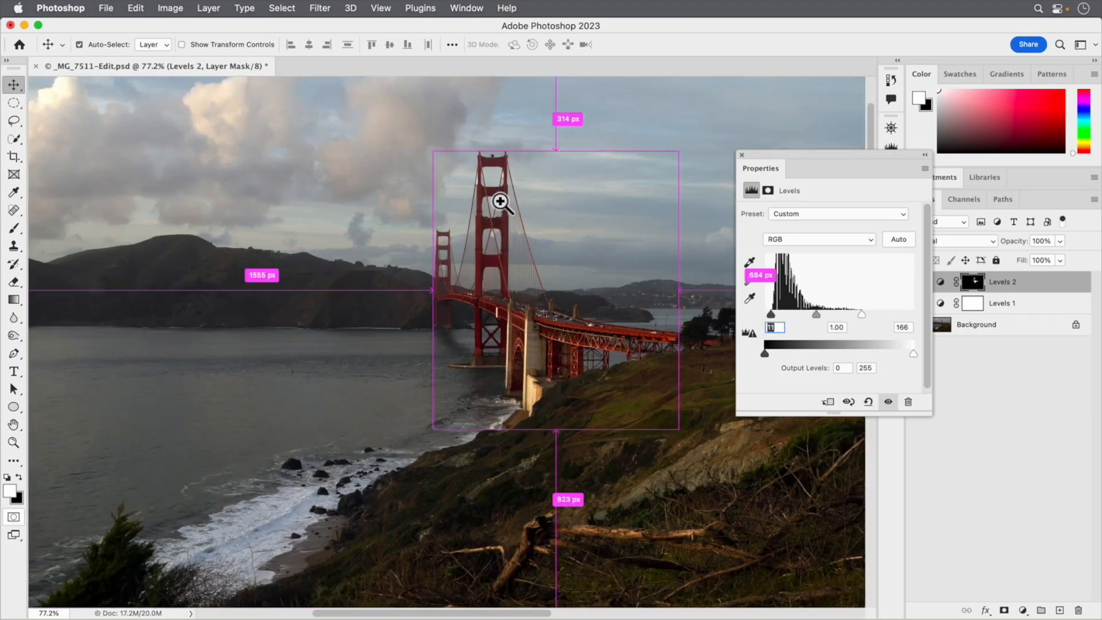
{"action": "left_click", "coordinate": [501, 203]}
{"action": "left_click", "coordinate": [501, 203]}
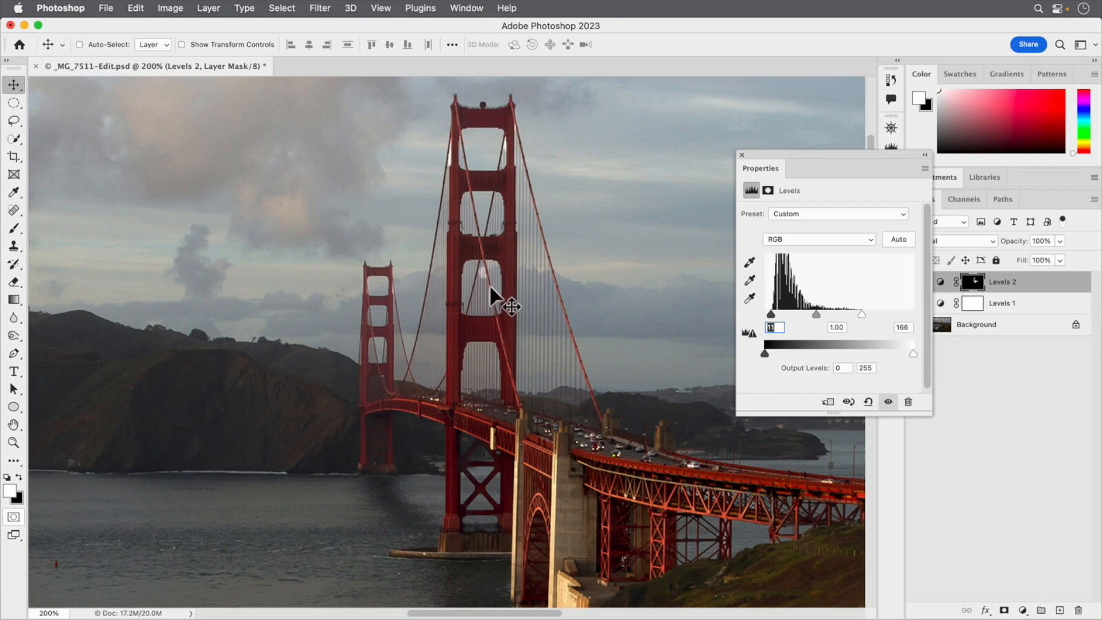
{"action": "key", "text": "b"}
{"action": "key", "text": "bracketleft"}
{"action": "key", "text": "bracketleft"}
{"action": "key", "text": "bracketleft"}
{"action": "key", "text": "bracketleft"}
{"action": "key", "text": "bracketleft"}
{"action": "key", "text": "bracketleft"}
{"action": "key", "text": "bracketleft"}
{"action": "key", "text": "bracketleft"}
{"action": "key", "text": "bracketleft"}
{"action": "key", "text": "bracketleft"}
{"action": "key", "text": "bracketleft"}
{"action": "key", "text": "bracketleft"}
{"action": "key", "text": "bracketleft"}
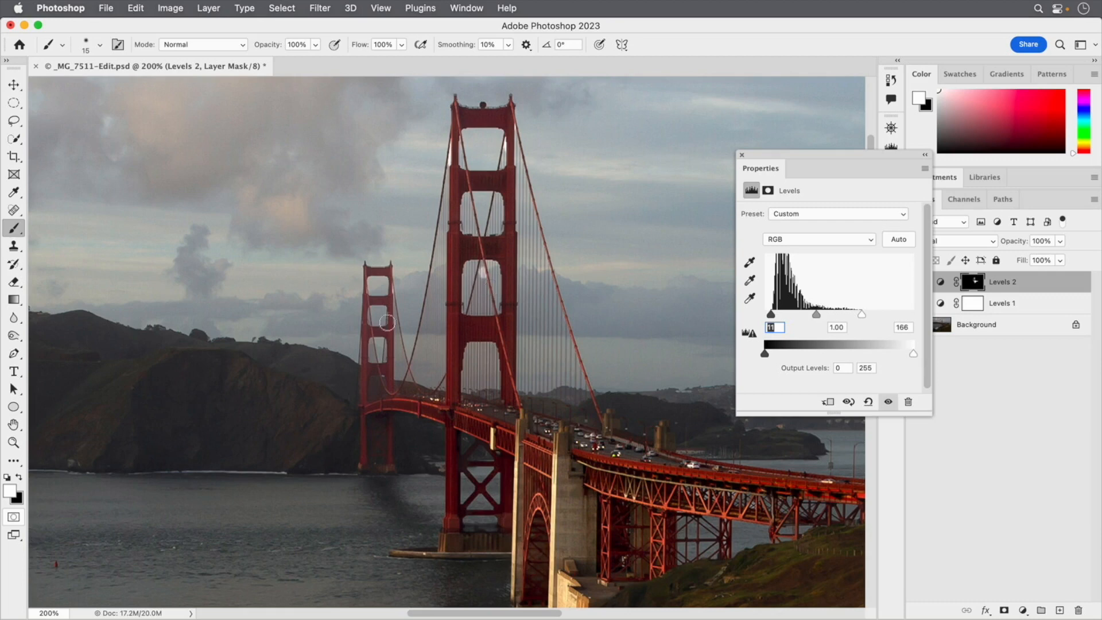
Make black the foreground colour and reduce the brush size to 5 px for the distant bridge tower.
{"action": "key", "text": "x"}
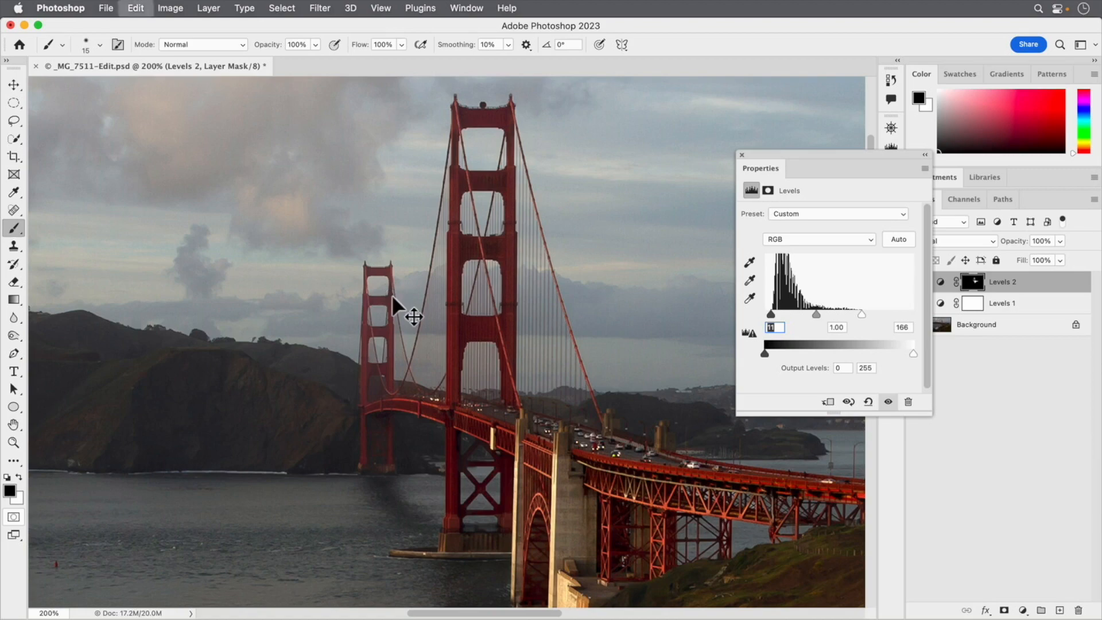
{"action": "scroll", "coordinate": [398, 293], "scroll_direction": "up", "scroll_amount": 2}
{"action": "key", "text": "bracketleft"}
{"action": "key", "text": "bracketleft"}
{"action": "key", "text": "bracketleft"}
{"action": "key", "text": "bracketleft"}
{"action": "key", "text": "bracketleft"}
{"action": "key", "text": "bracketleft"}
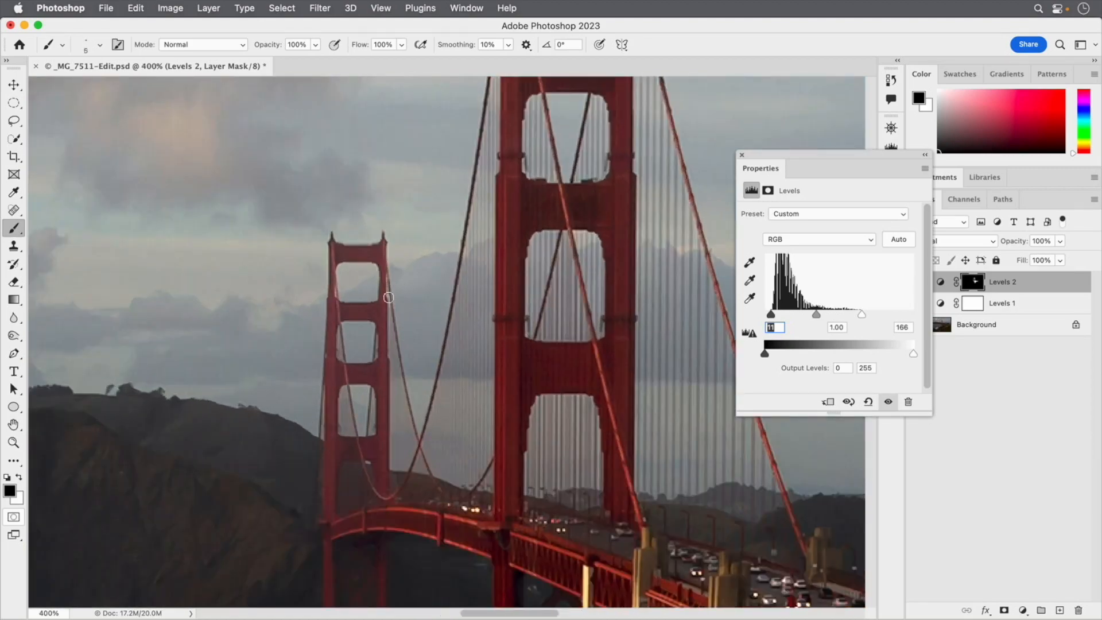
{"action": "left_click", "coordinate": [742, 155]}
{"action": "key", "text": "super+0"}
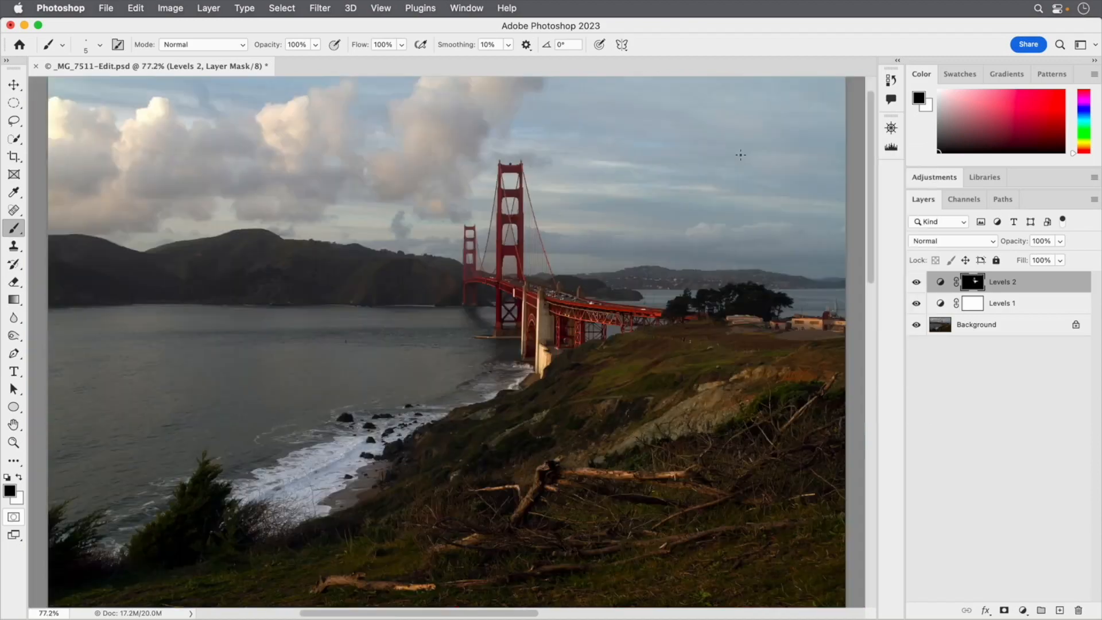
Darken the selected sky with a masked Levels adjustment layer, using shadow input 68 and midtone 0.95.
{"action": "left_click", "coordinate": [283, 8]}
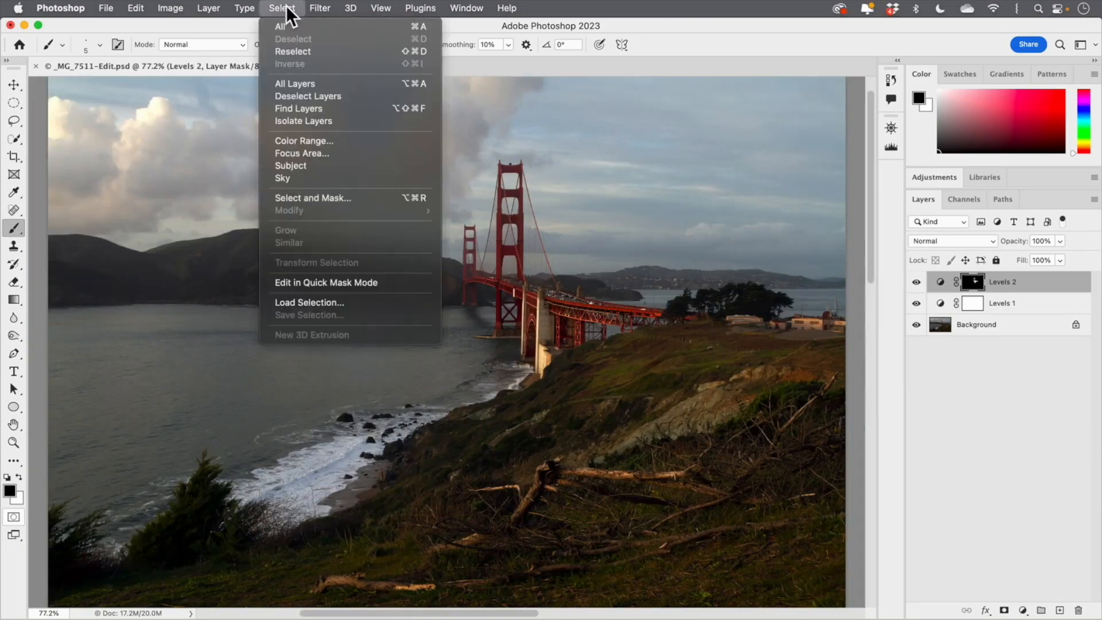
{"action": "left_click", "coordinate": [291, 177]}
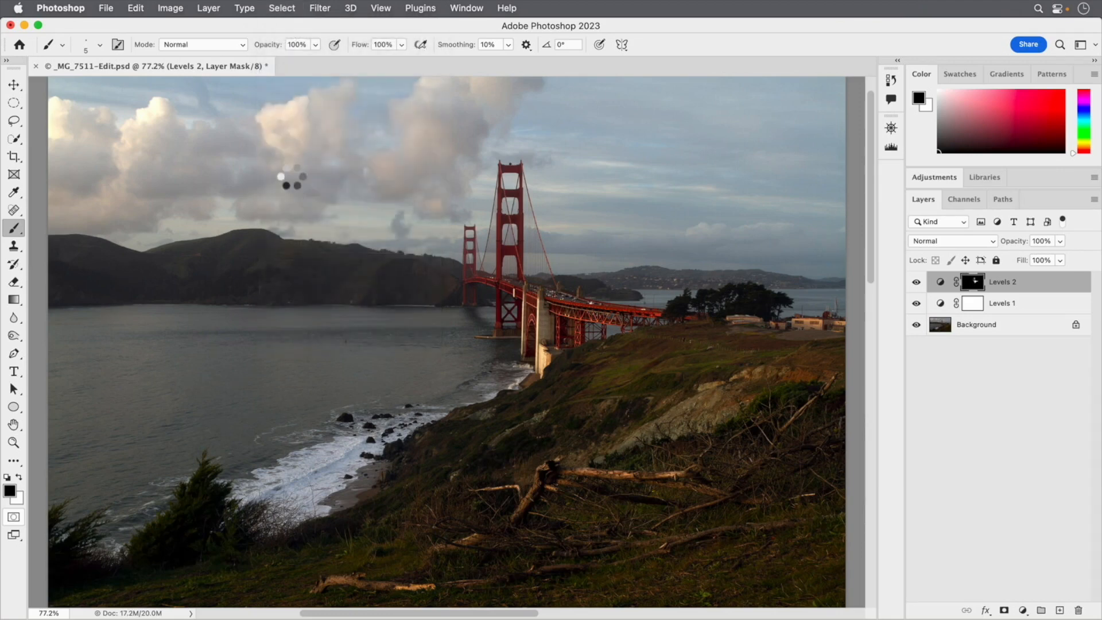
{"action": "left_click", "coordinate": [1023, 610]}
{"action": "left_click", "coordinate": [1045, 402]}
{"action": "left_click_drag", "start_coordinate": [766, 312], "coordinate": [805, 311]}
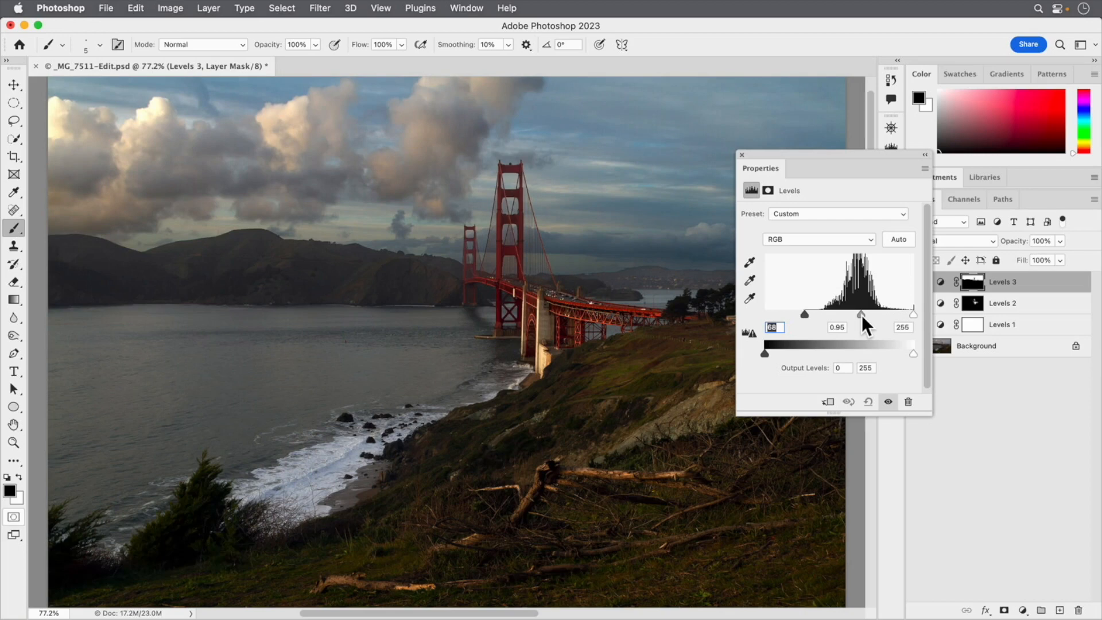
{"action": "key", "text": "Escape"}
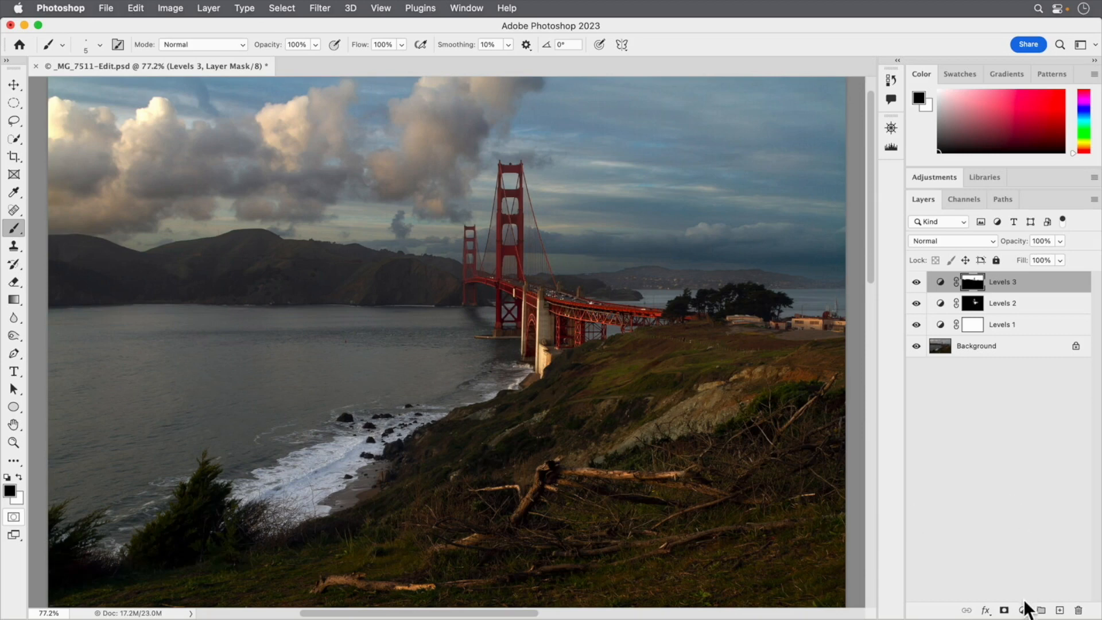
Brighten the whole photo with an unmasked Levels adjustment layer, setting its highlight input to 197 and midtone to 1.00.
{"action": "left_click", "coordinate": [1023, 610]}
{"action": "left_click", "coordinate": [1045, 379]}
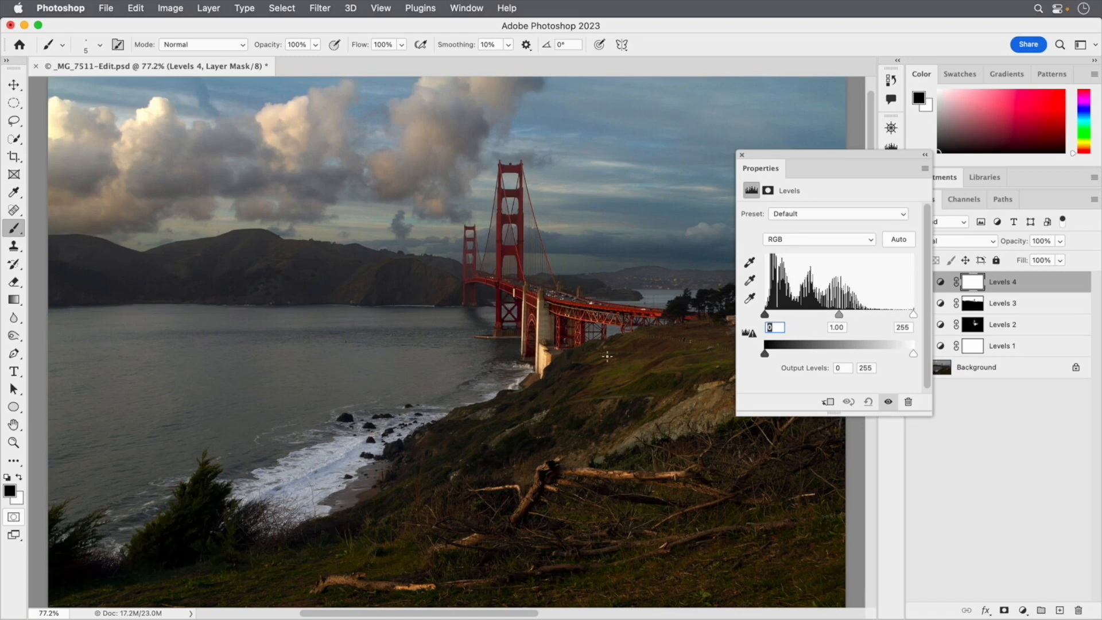
{"action": "left_click_drag", "start_coordinate": [840, 314], "coordinate": [828, 314]}
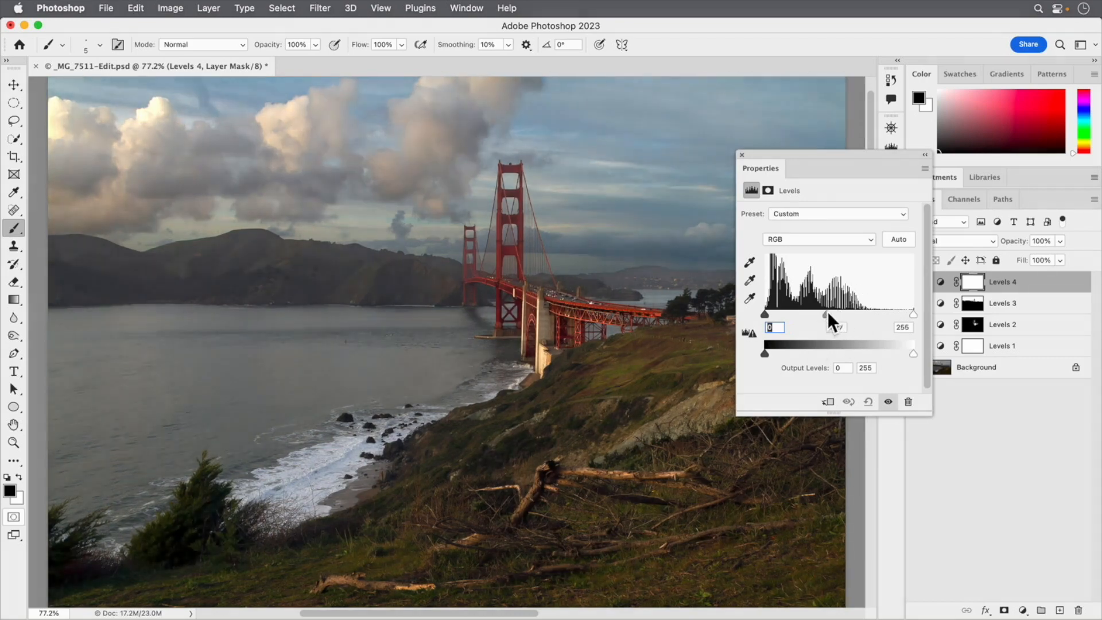
{"action": "left_click_drag", "start_coordinate": [914, 315], "coordinate": [882, 315]}
{"action": "left_click_drag", "start_coordinate": [814, 314], "coordinate": [825, 315]}
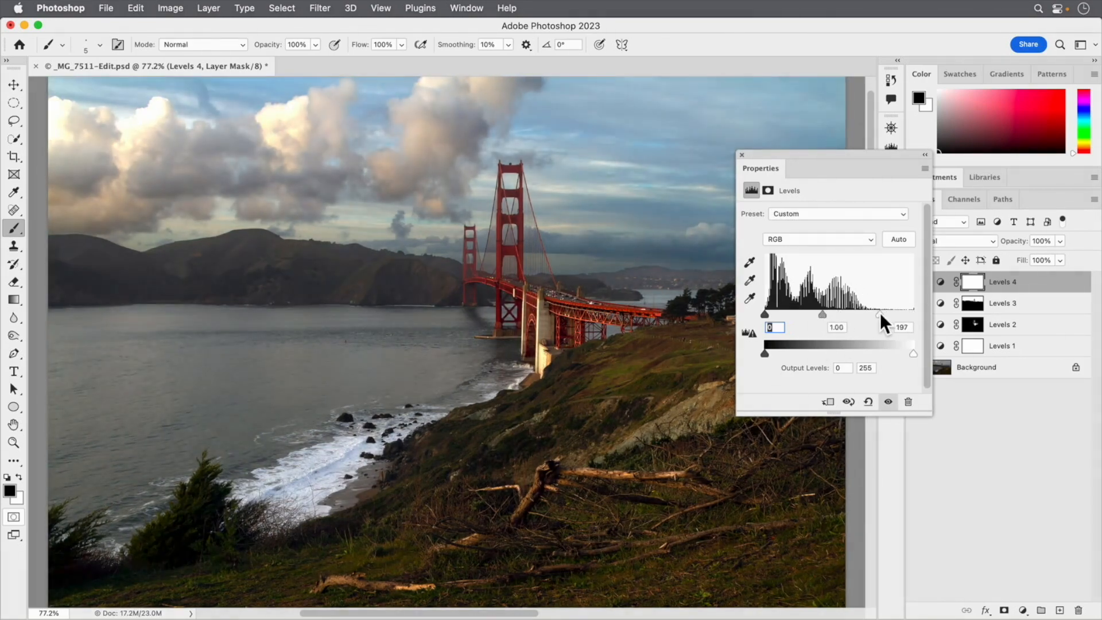
Fill the Levels 4 mask with black to hide its brightening across the whole photo.
{"action": "left_click", "coordinate": [742, 155]}
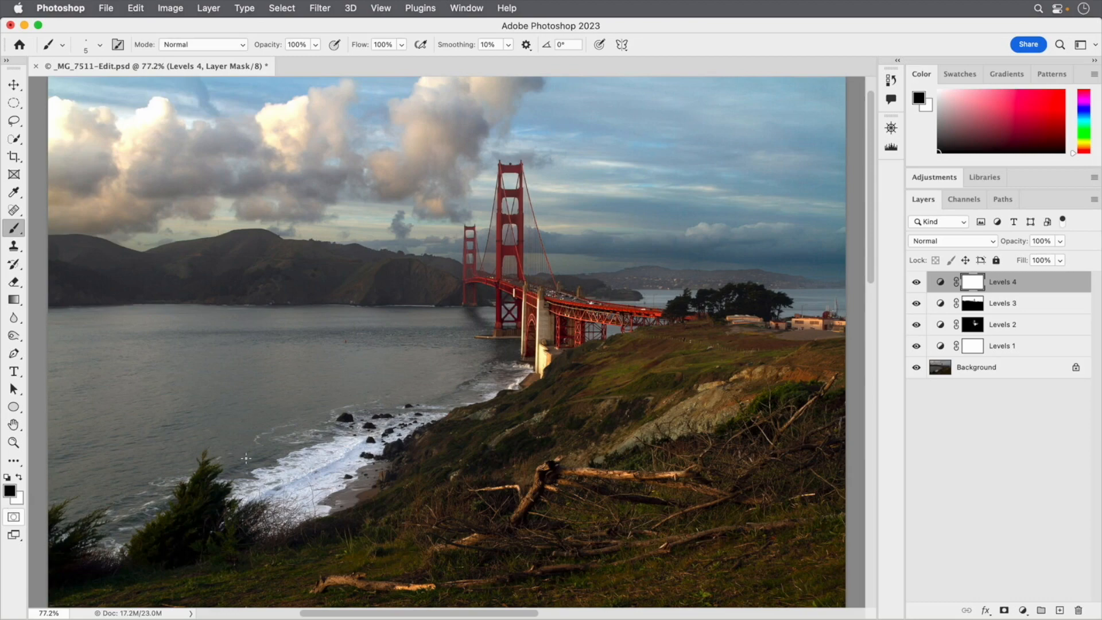
{"action": "key", "text": "alt+BackSpace"}
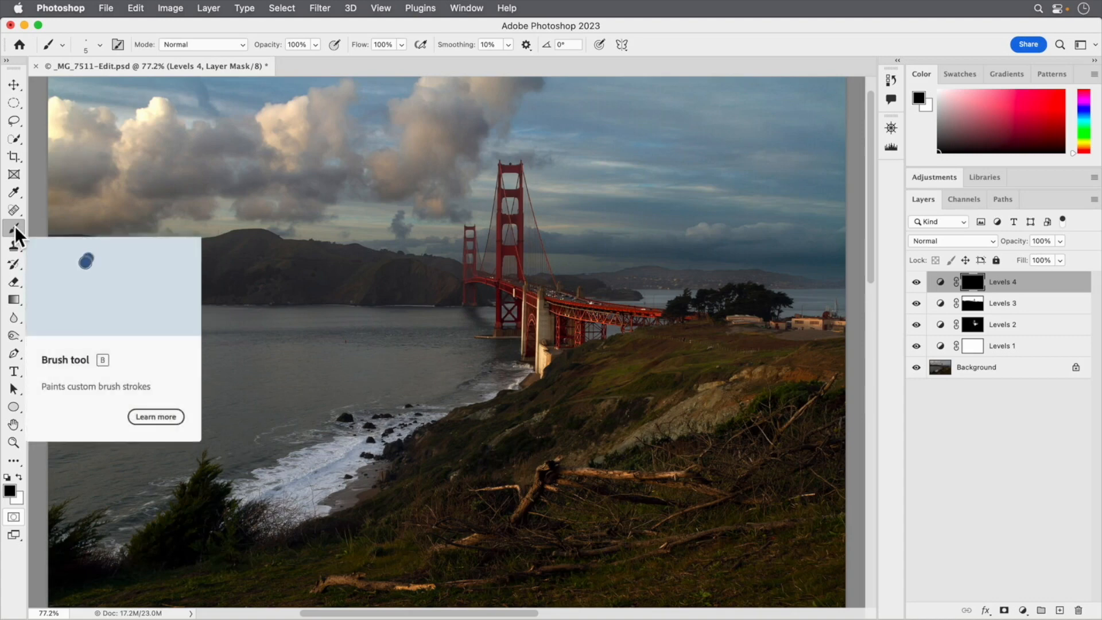
Enlarge the soft round brush to 250 px and make white the foreground colour for the foreground hillside in the Levels 4 mask.
{"action": "key", "text": "bracketright"}
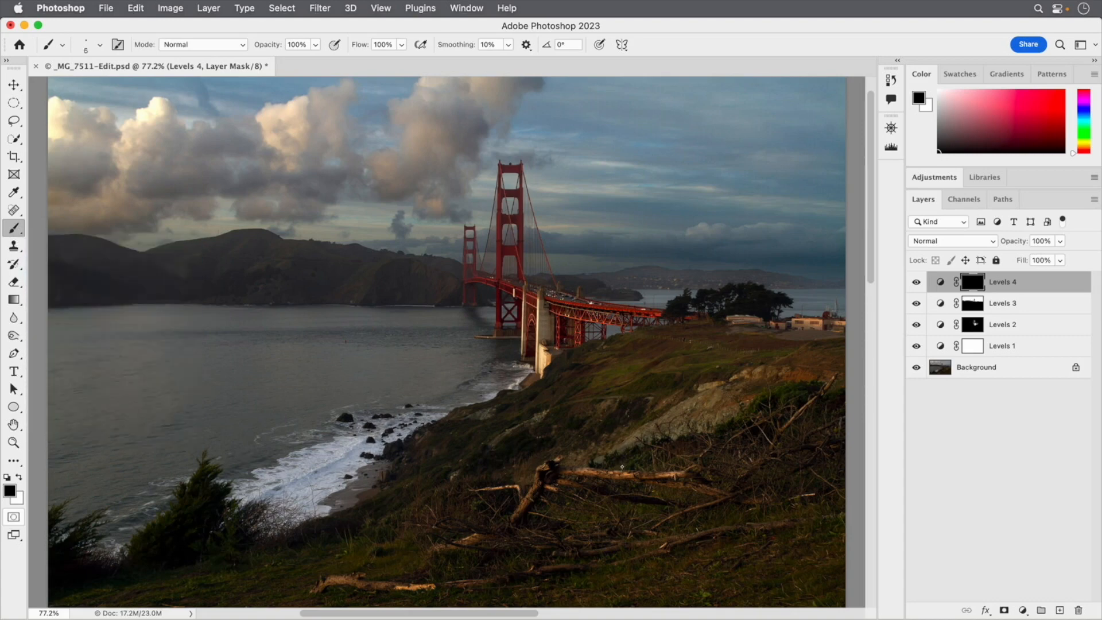
{"action": "key", "text": "bracketright"}
{"action": "key", "text": "bracketright"}
{"action": "key", "text": "bracketright"}
{"action": "key", "text": "bracketright"}
{"action": "key", "text": "bracketright"}
{"action": "key", "text": "bracketright"}
{"action": "key", "text": "bracketright"}
{"action": "key", "text": "bracketright"}
{"action": "key", "text": "bracketright"}
{"action": "key", "text": "bracketright"}
{"action": "key", "text": "bracketright"}
{"action": "key", "text": "bracketright"}
{"action": "key", "text": "bracketright"}
{"action": "key", "text": "bracketright"}
{"action": "key", "text": "bracketright"}
{"action": "key", "text": "bracketright"}
{"action": "key", "text": "bracketright"}
{"action": "key", "text": "bracketright"}
{"action": "key", "text": "bracketright"}
{"action": "key", "text": "bracketright"}
{"action": "key", "text": "bracketright"}
{"action": "key", "text": "bracketright"}
{"action": "left_click", "coordinate": [100, 44]}
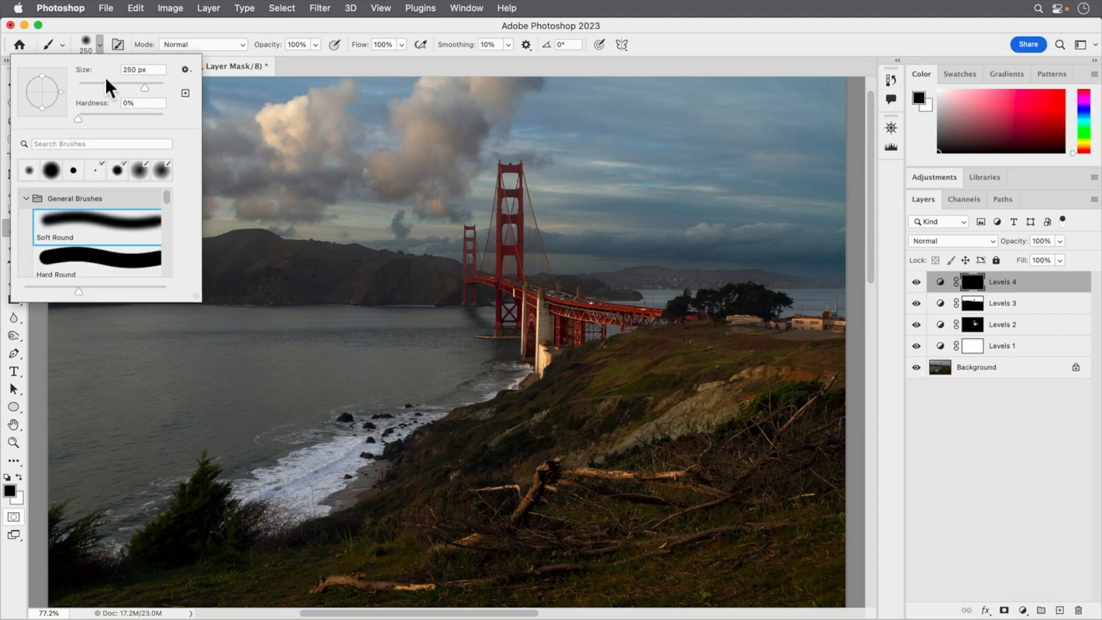
{"action": "left_click", "coordinate": [136, 33]}
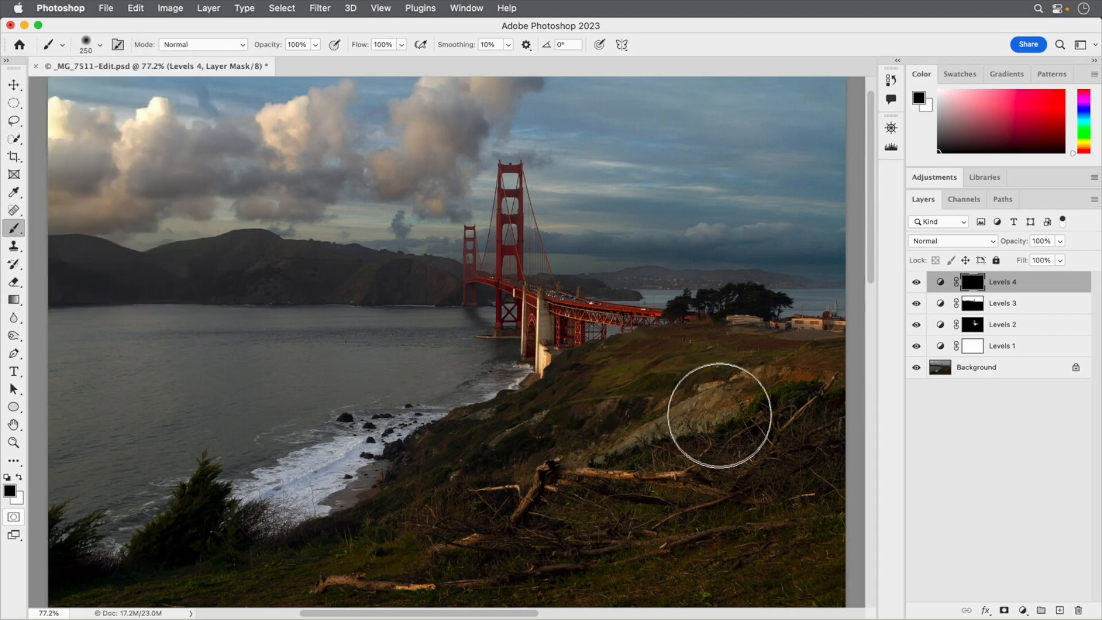
{"action": "key", "text": "x"}
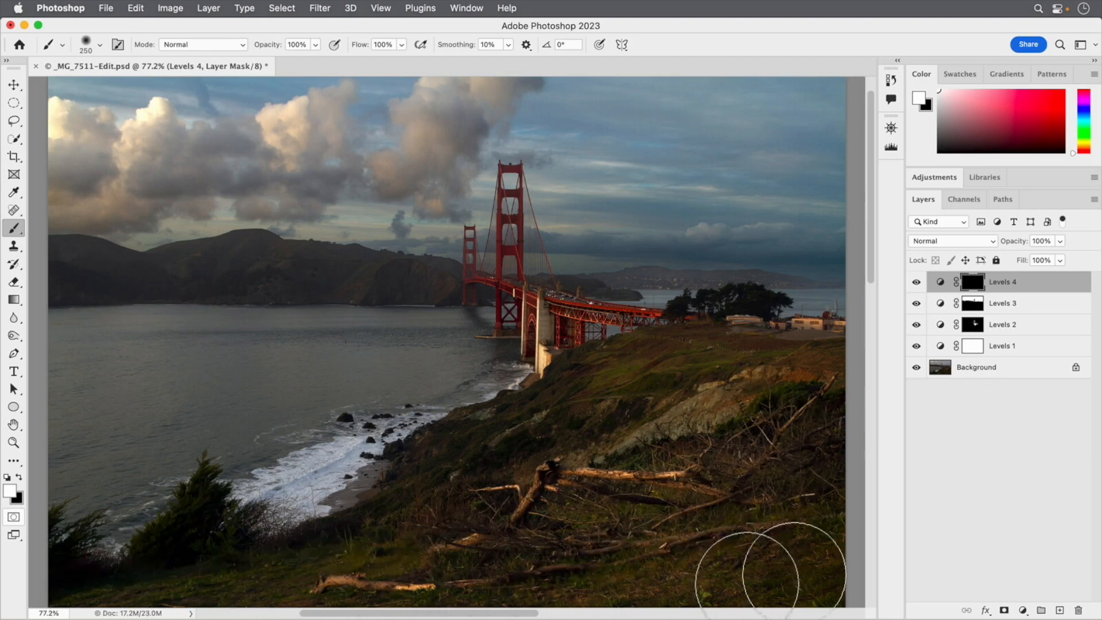
Brighten the photo with a new Levels adjustment layer, setting its midtone to 1.09 and highlight input to 203.
{"action": "left_click", "coordinate": [1024, 611]}
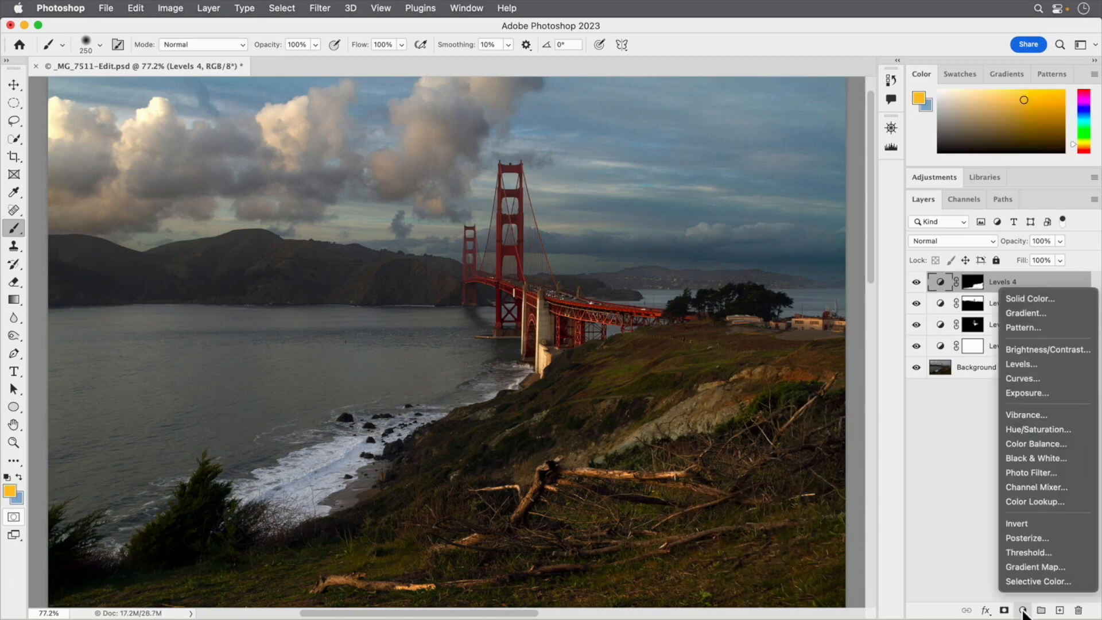
{"action": "left_click", "coordinate": [1035, 363]}
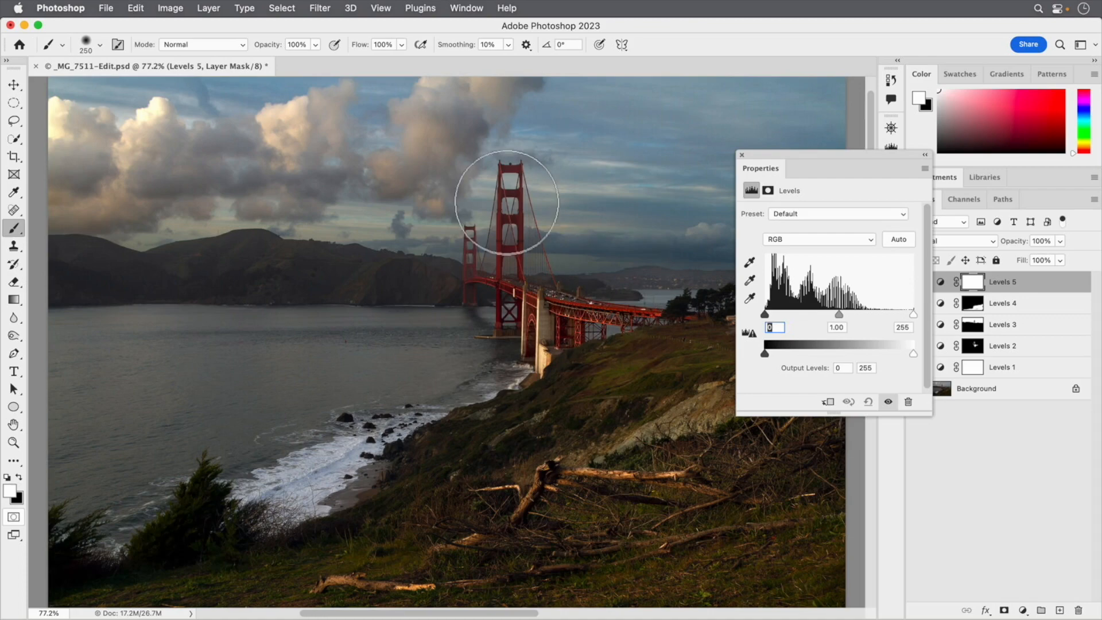
{"action": "left_click_drag", "start_coordinate": [839, 315], "coordinate": [829, 312]}
{"action": "left_click_drag", "start_coordinate": [913, 313], "coordinate": [883, 312]}
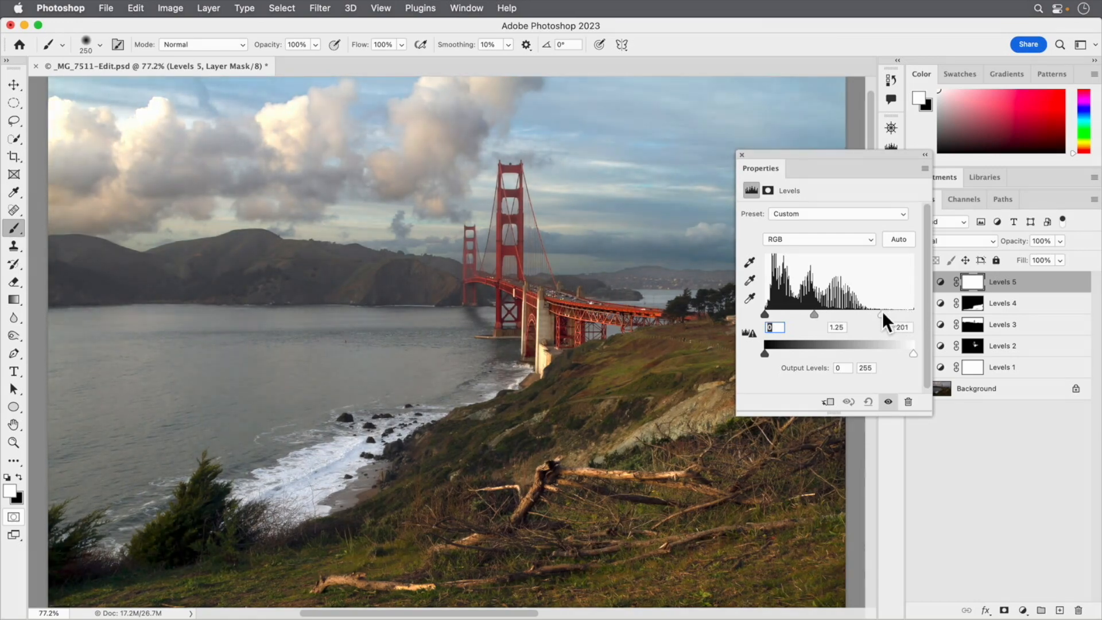
{"action": "left_click_drag", "start_coordinate": [813, 313], "coordinate": [821, 315]}
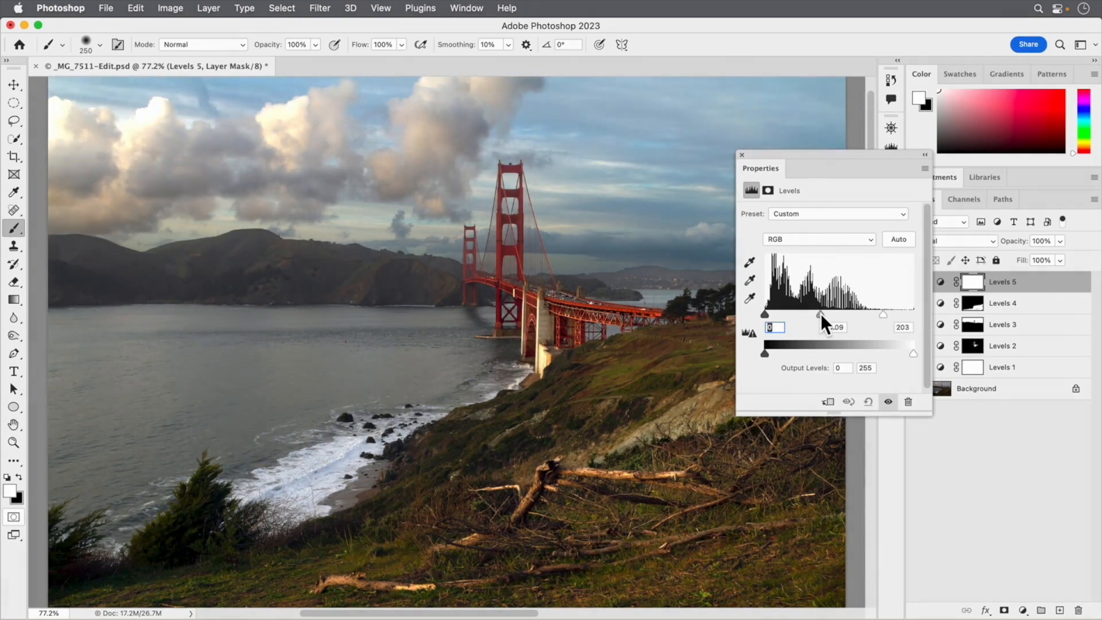
{"action": "left_click", "coordinate": [742, 155]}
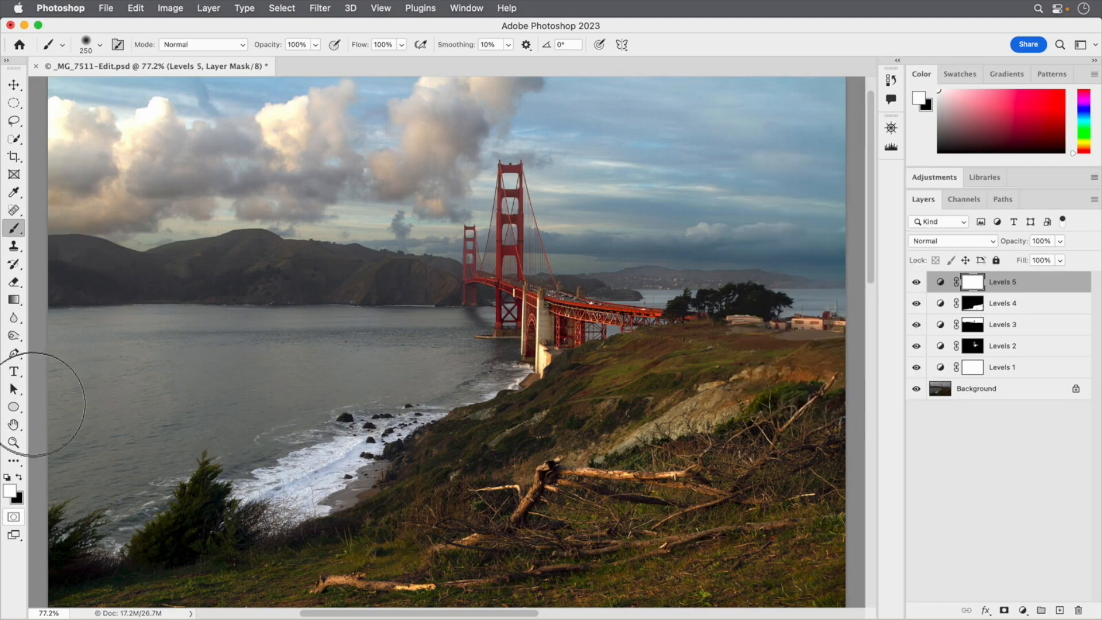
Draw an elliptical path around the bridge with the Ellipse tool in Path mode and shift it slightly to centre on the bridge.
{"action": "left_click", "coordinate": [14, 406]}
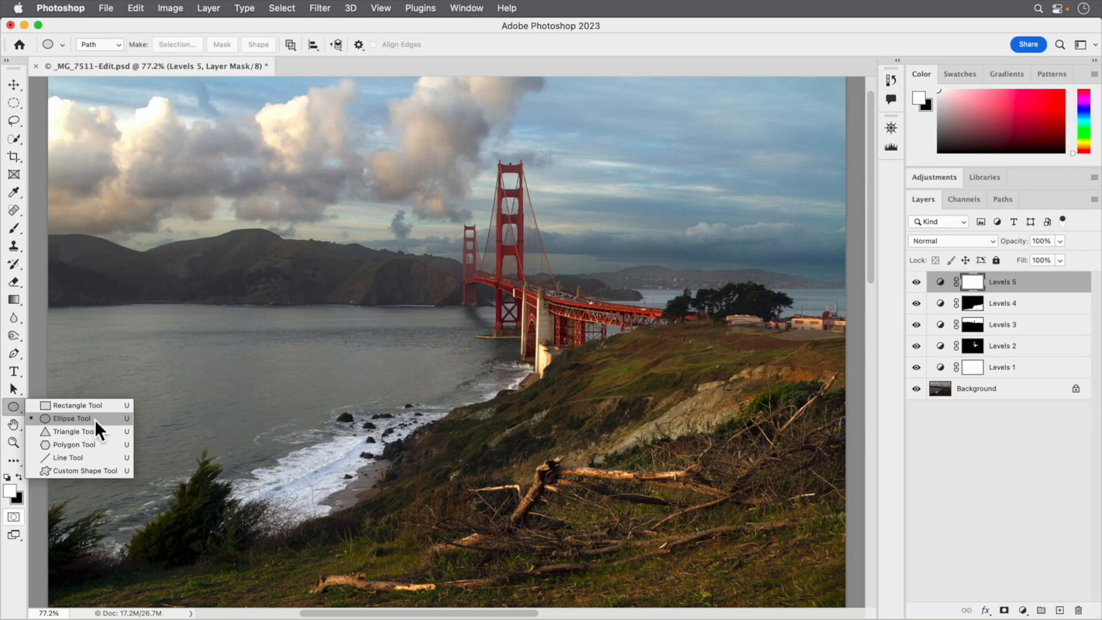
{"action": "left_click", "coordinate": [95, 419]}
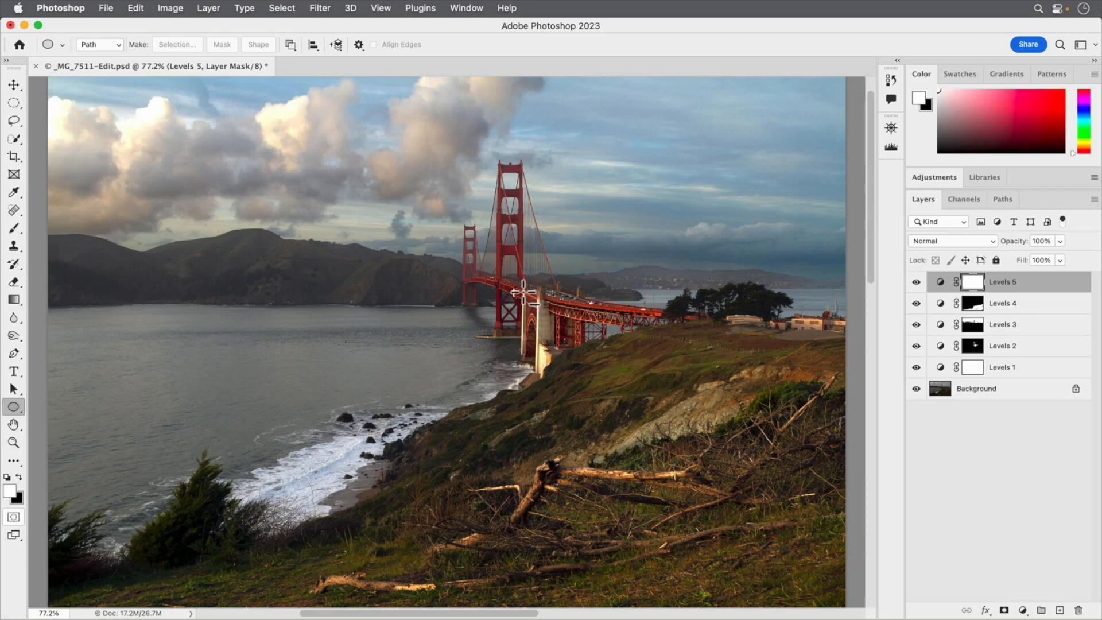
{"action": "left_click_drag", "start_coordinate": [524, 292], "coordinate": [400, 143]}
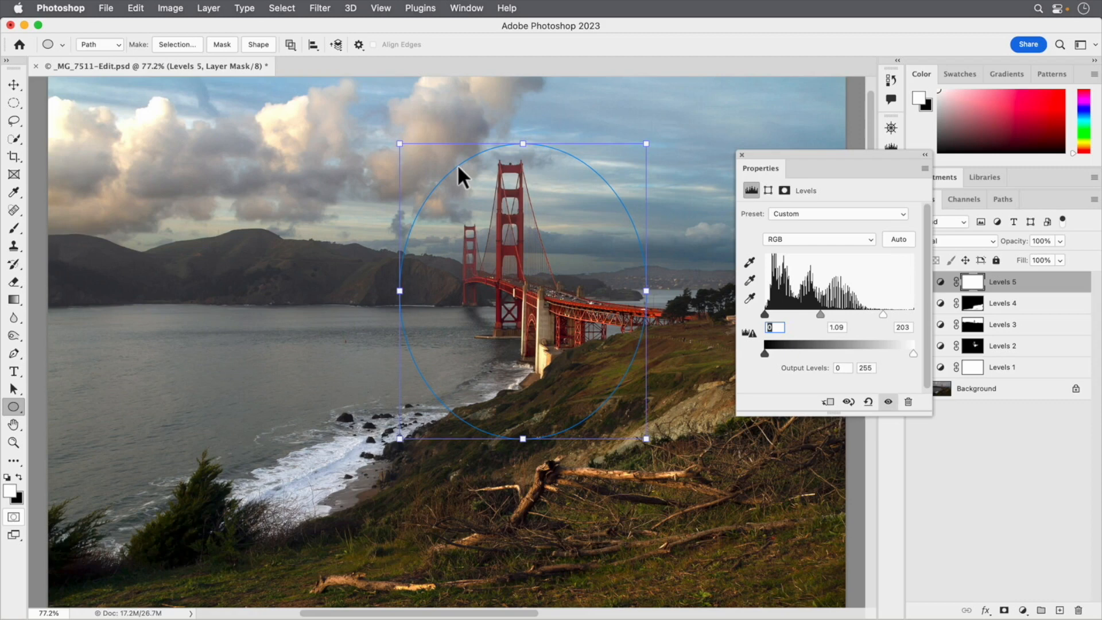
{"action": "mouse_move", "coordinate": [457, 165]}
{"action": "left_mouse_down"}
{"action": "mouse_move", "coordinate": [466, 150]}
{"action": "mouse_move", "coordinate": [475, 162]}
{"action": "mouse_move", "coordinate": [464, 156]}
{"action": "left_mouse_up"}
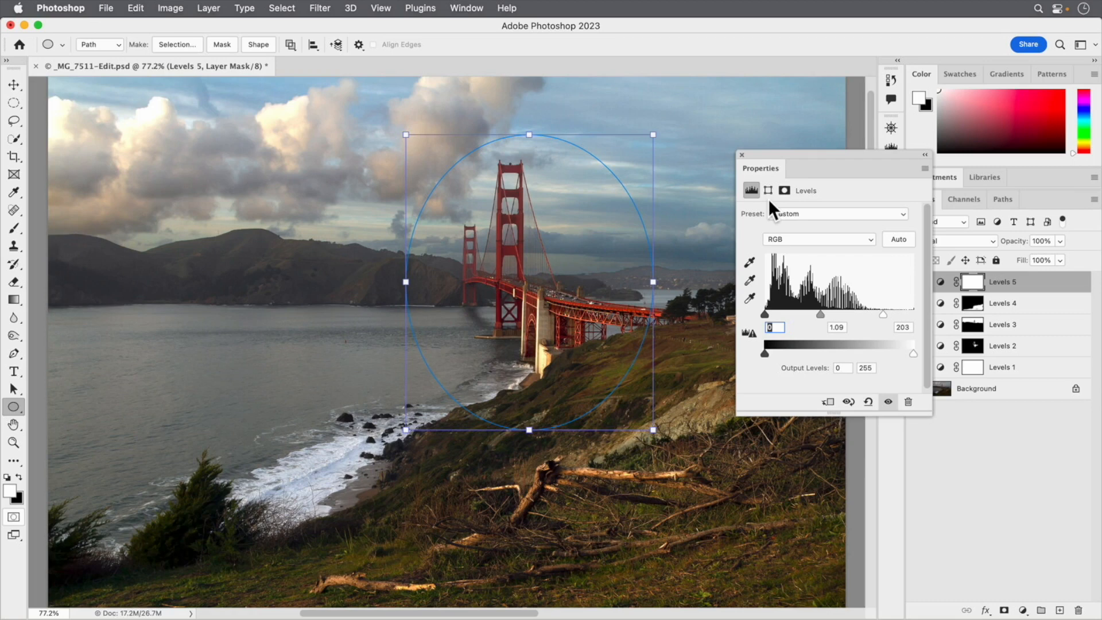
{"action": "left_click", "coordinate": [118, 44]}
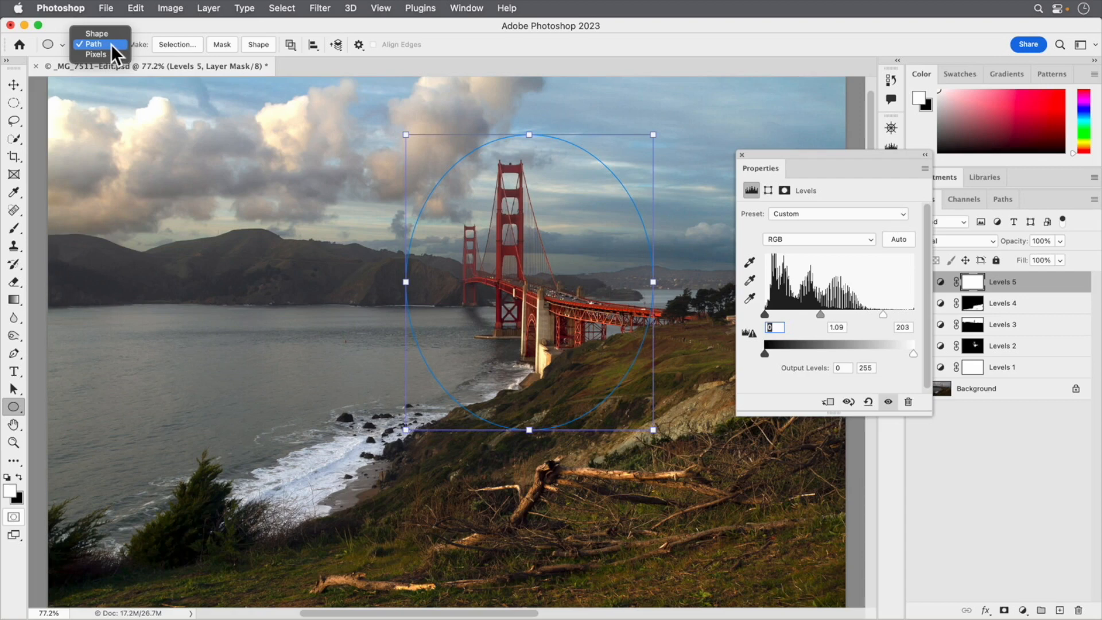
{"action": "left_click", "coordinate": [111, 44]}
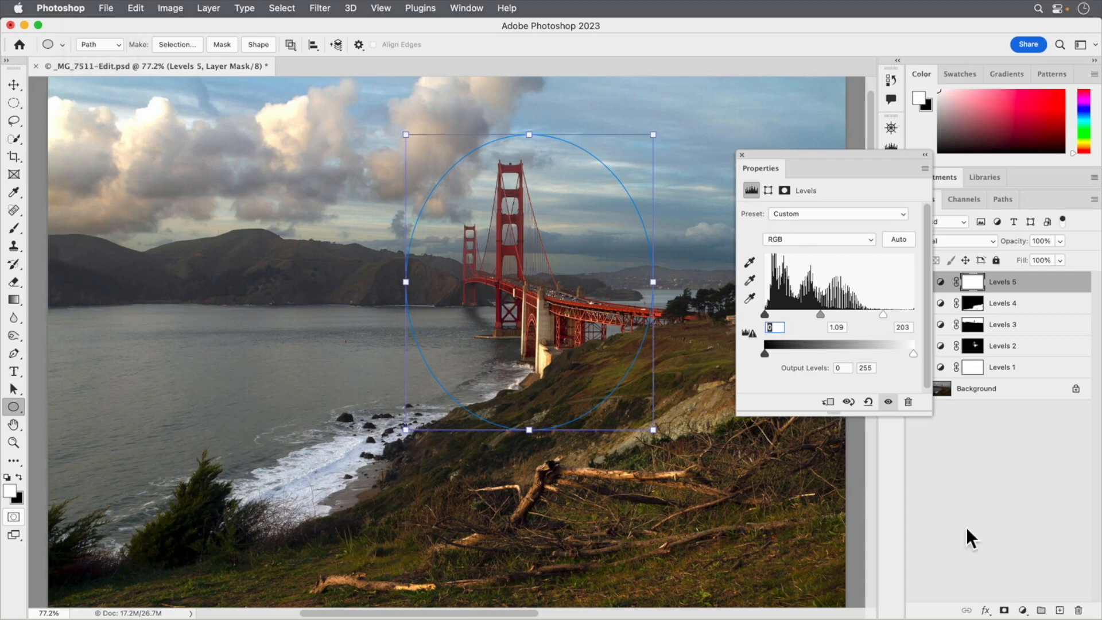
Turn the ellipse into a vector mask on the Levels 5 layer and feather it by 215.7 px.
{"action": "left_click", "coordinate": [1005, 610]}
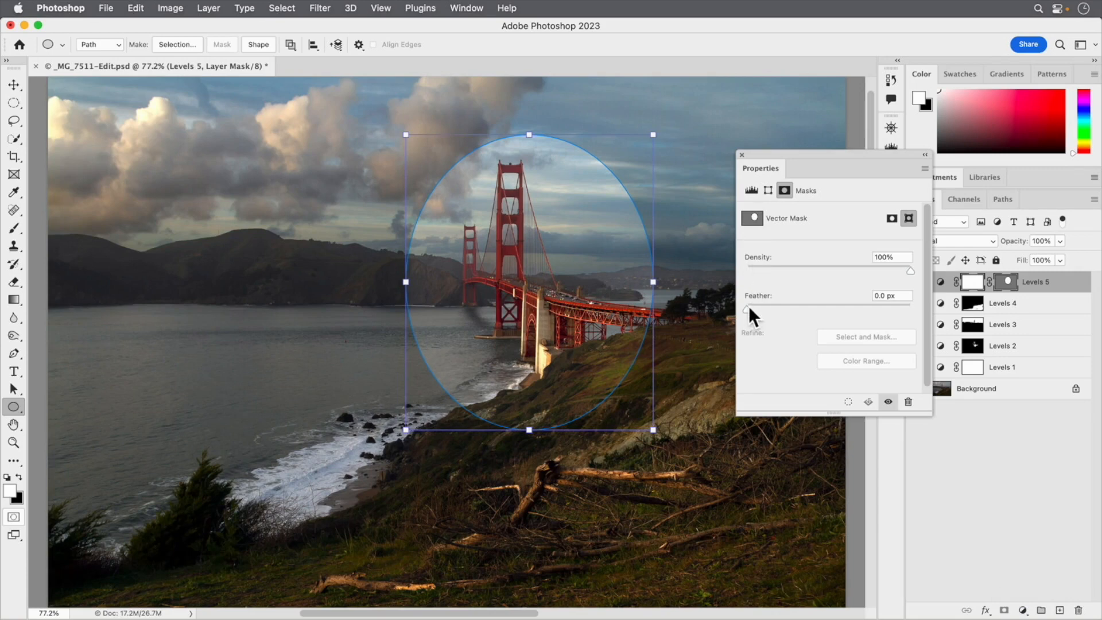
{"action": "left_click_drag", "start_coordinate": [746, 309], "coordinate": [880, 309]}
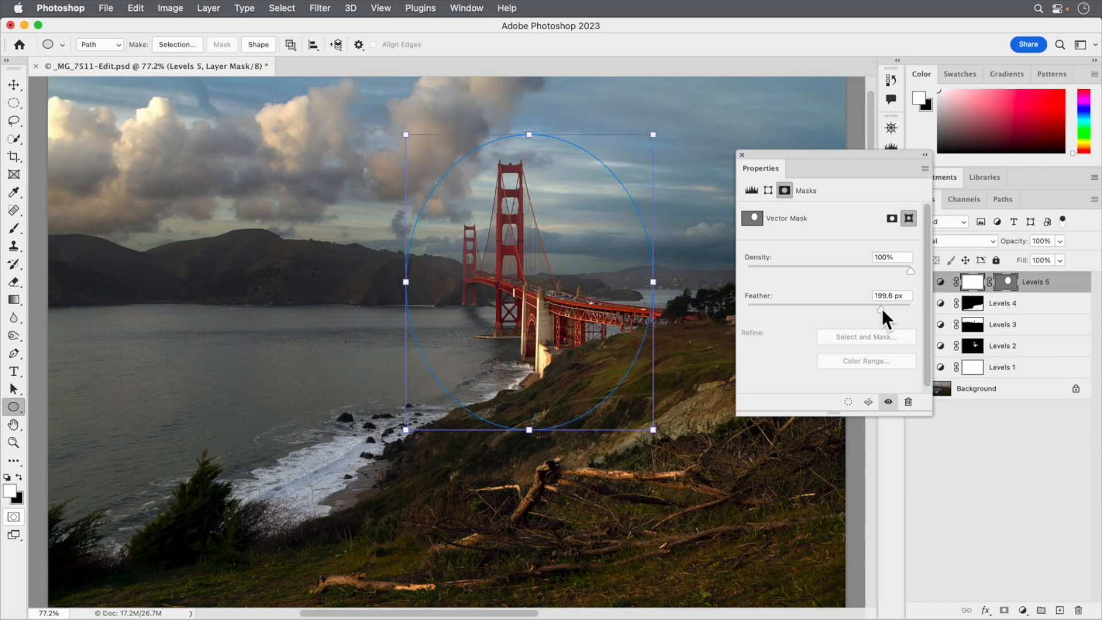
{"action": "left_click_drag", "start_coordinate": [886, 309], "coordinate": [884, 309]}
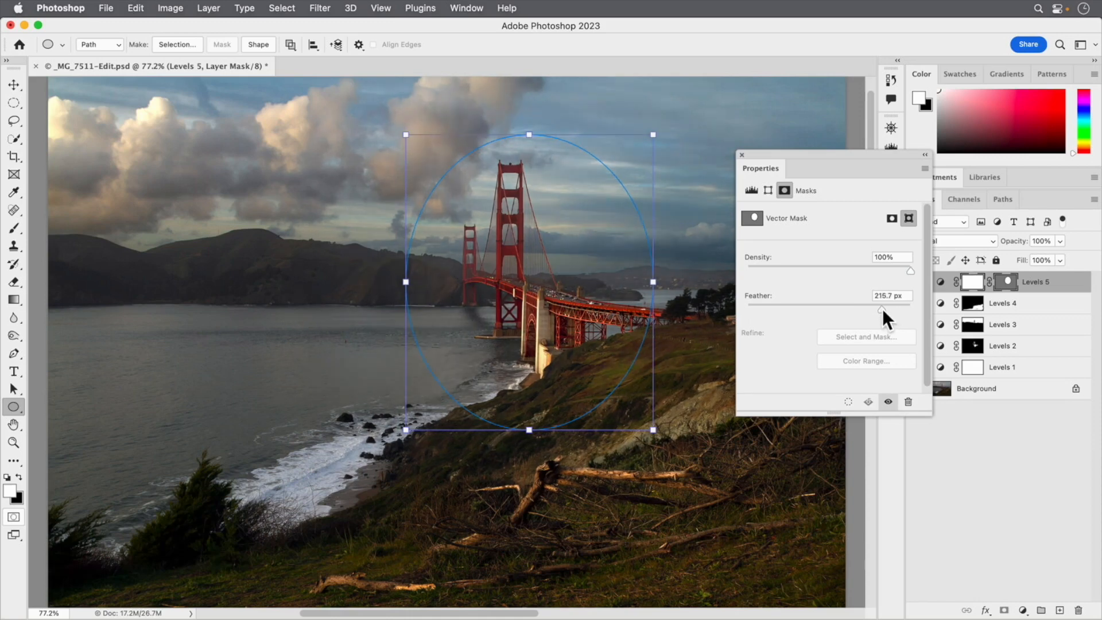
{"action": "left_click", "coordinate": [742, 155]}
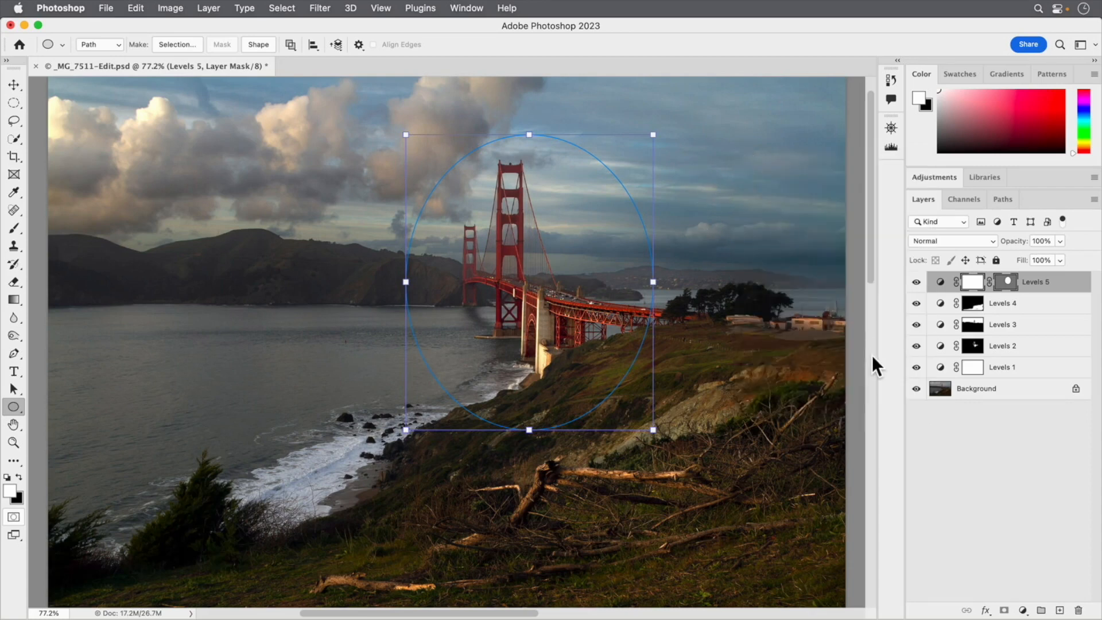
Compare the photo with and without the Levels 5 brightening around the bridge.
{"action": "left_click", "coordinate": [918, 284], "text": "super"}
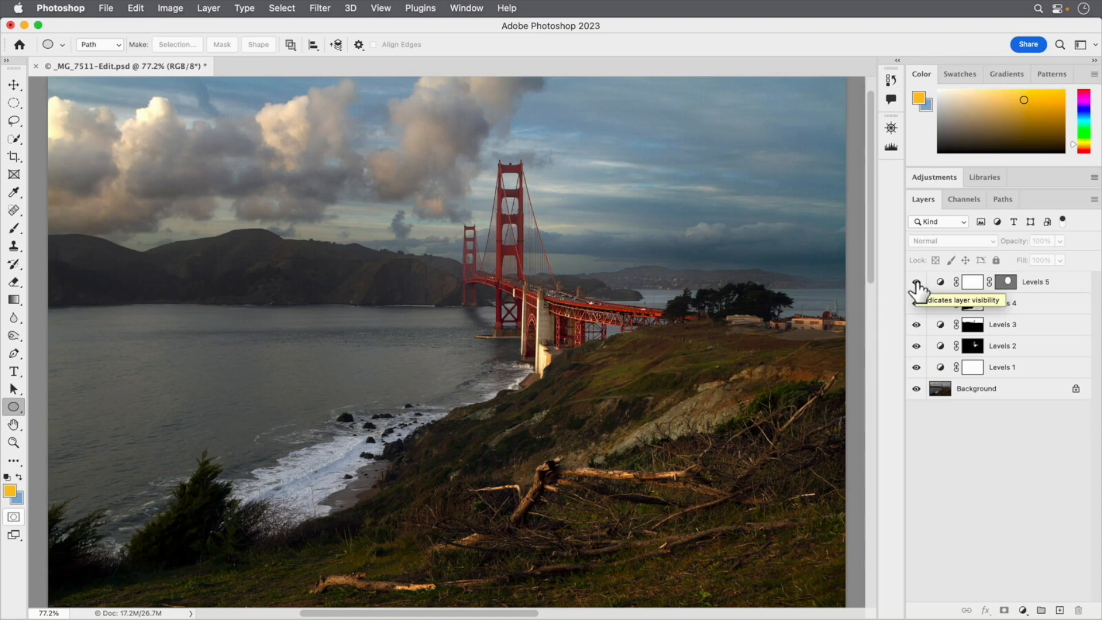
{"action": "left_click", "coordinate": [918, 284]}
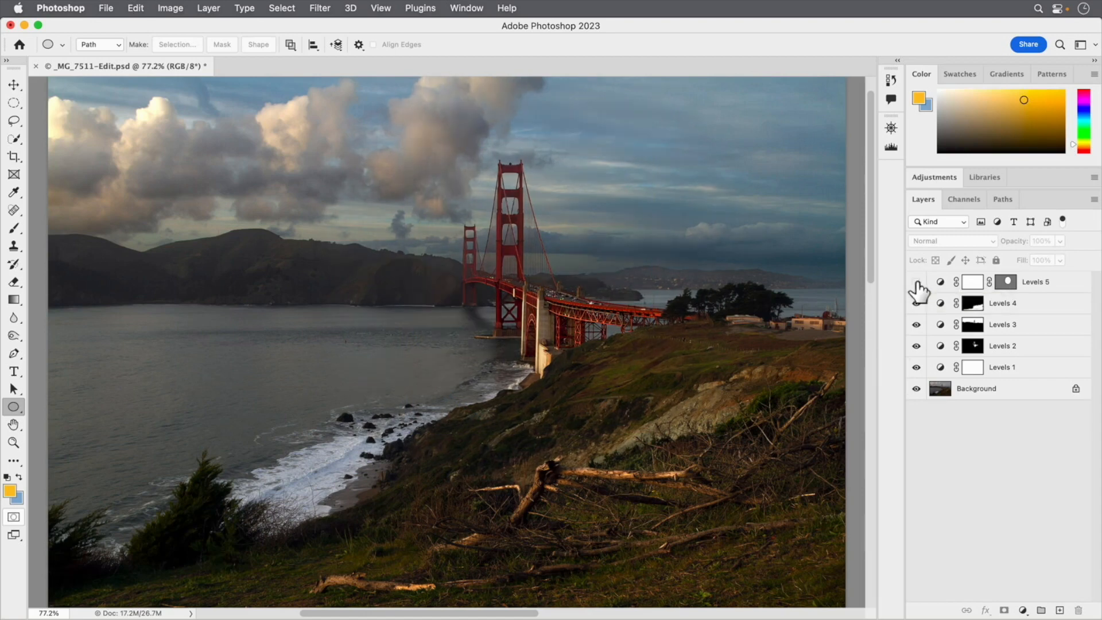
{"action": "left_click", "coordinate": [918, 284]}
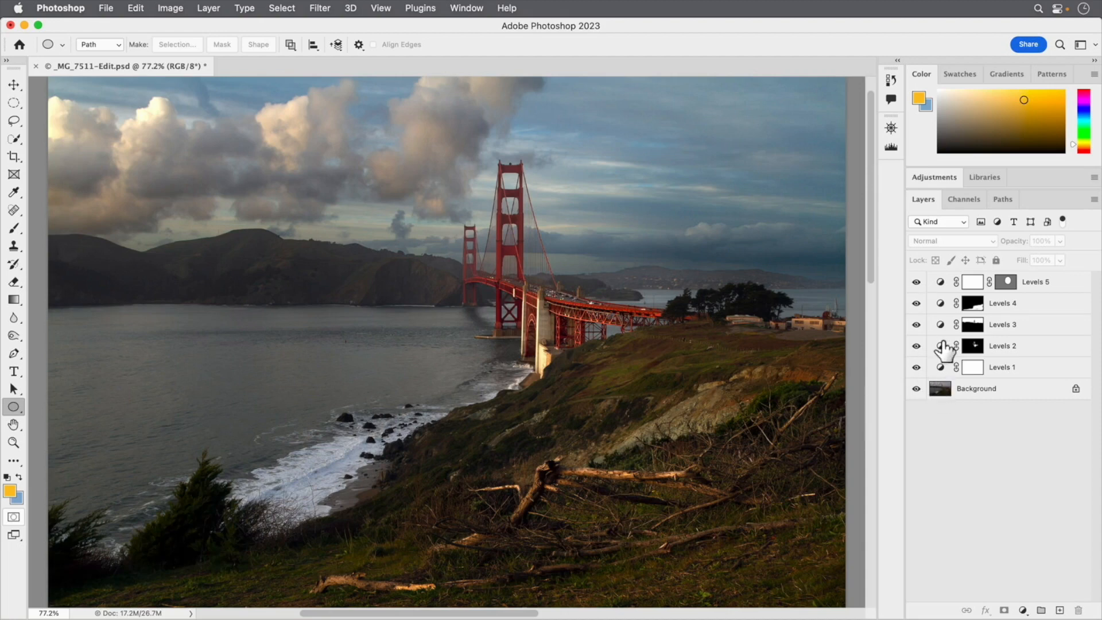
Brighten the foreground hillside further by setting the Levels 4 highlight input to 157 and midtone to 1.13.
{"action": "double_click", "coordinate": [941, 303]}
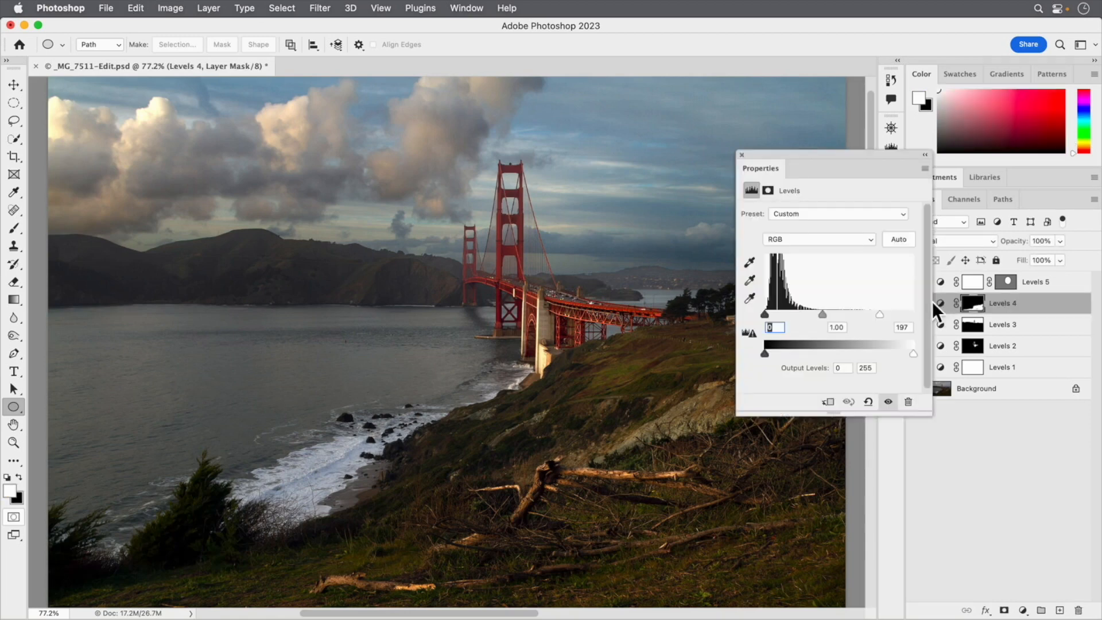
{"action": "left_click_drag", "start_coordinate": [869, 311], "coordinate": [807, 312]}
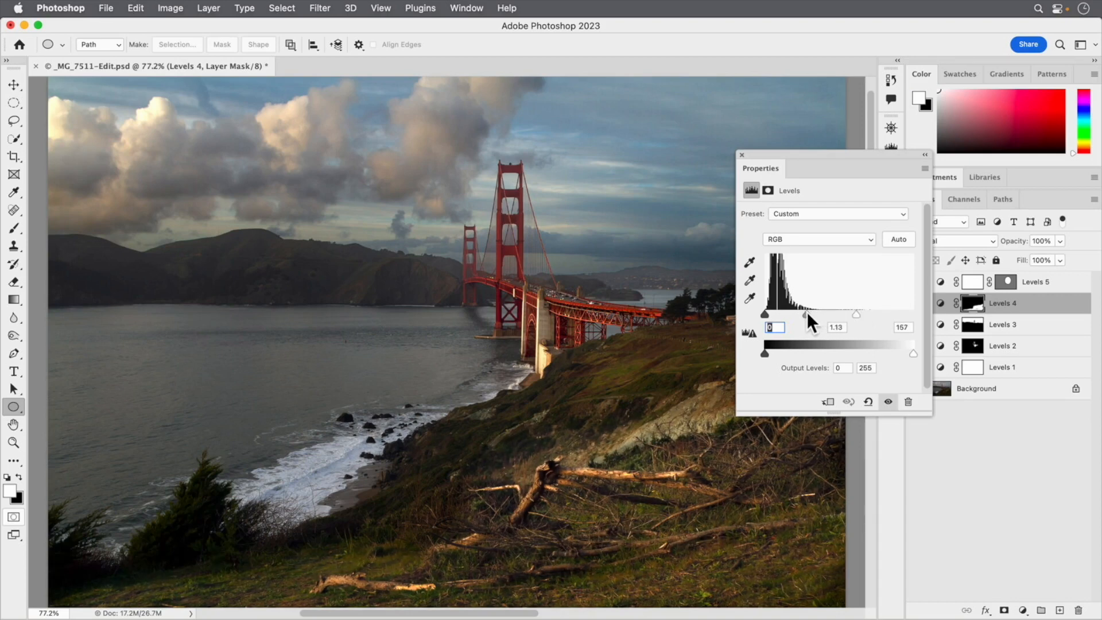
{"action": "left_click", "coordinate": [742, 154]}
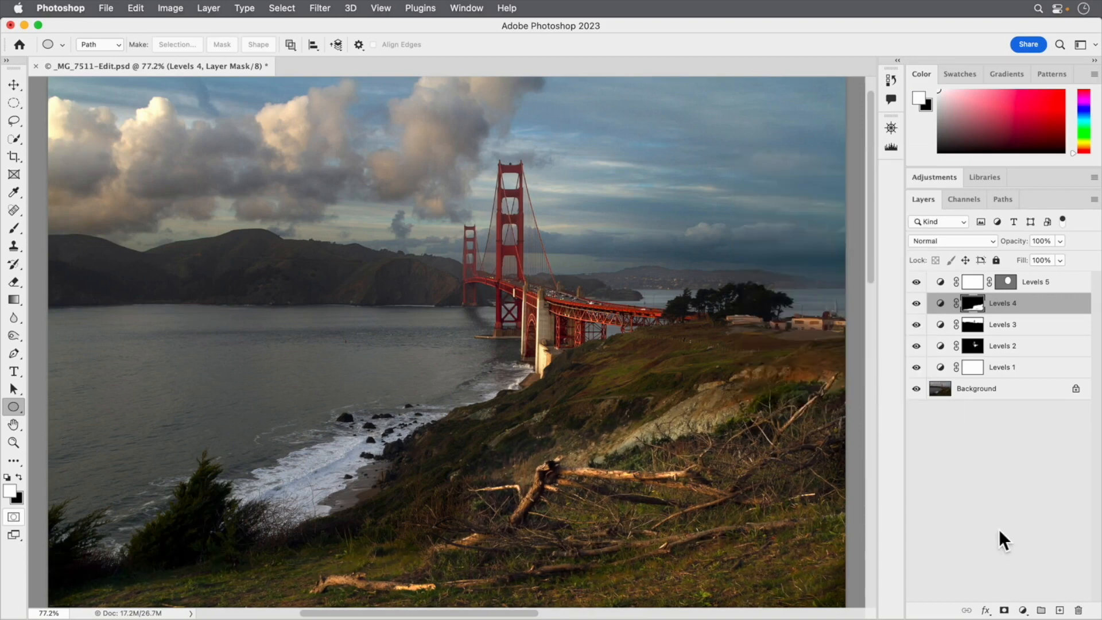